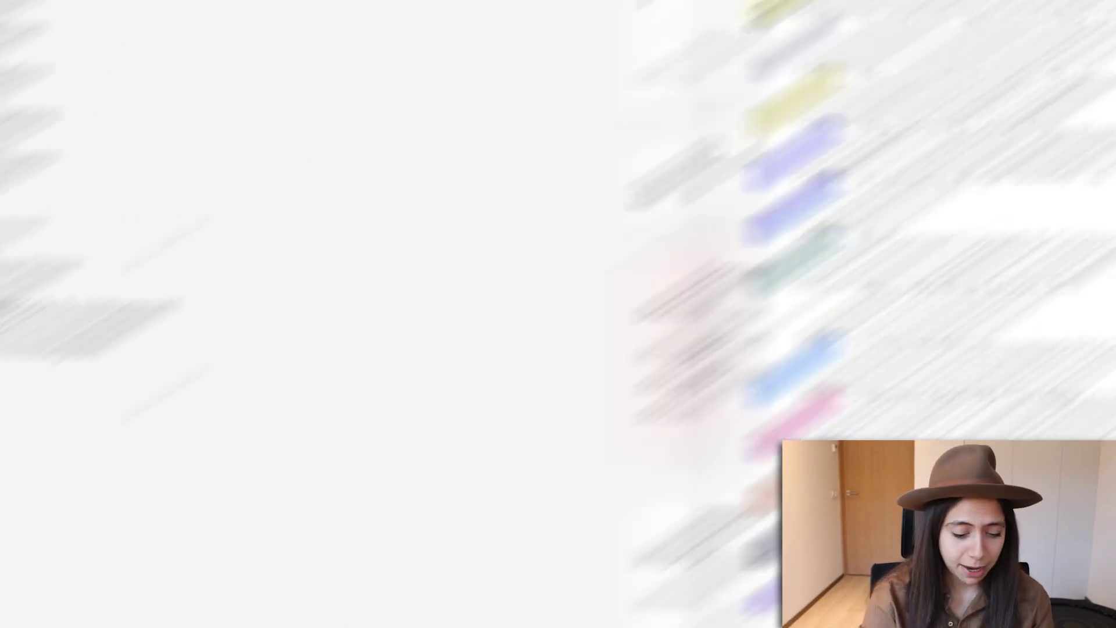
- Search for the Klaviyo app
{"action": "type", "text": "aviy"}
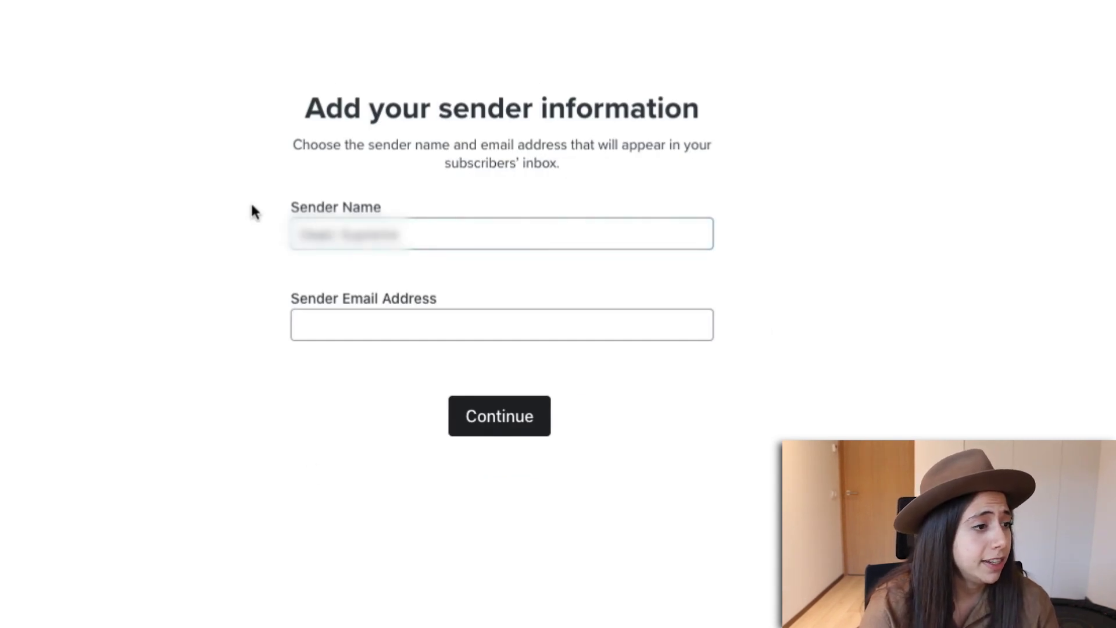
- Complete the sender information with the sender's email address and choose Earn more revenue as the top business goal
{"action": "left_click_drag", "start_coordinate": [252, 205], "coordinate": [386, 207]}
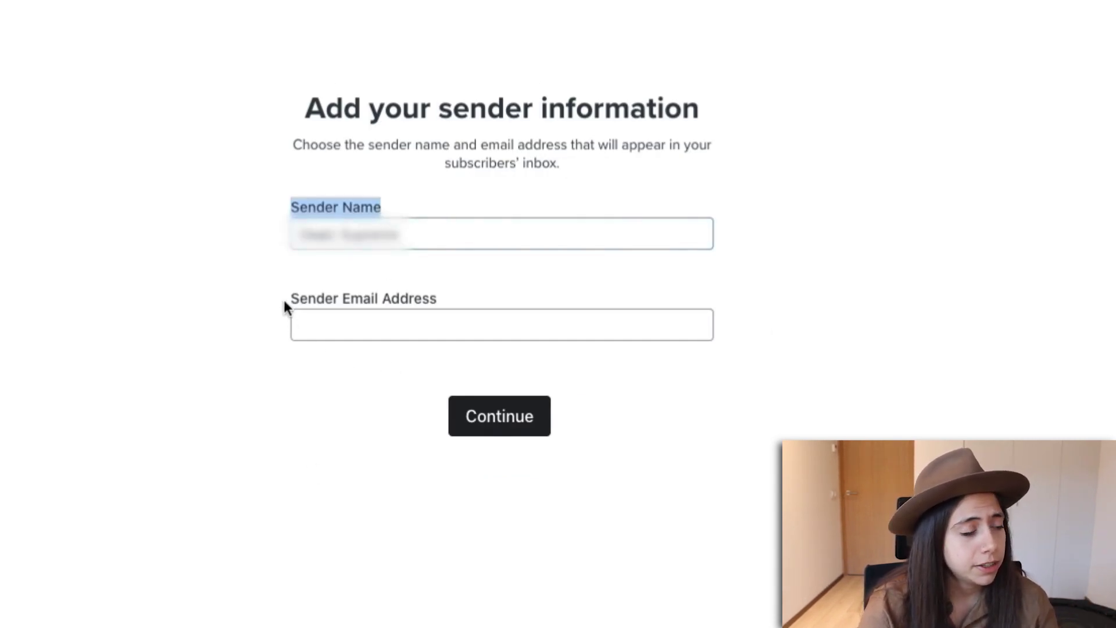
{"action": "left_click_drag", "start_coordinate": [259, 304], "coordinate": [562, 307]}
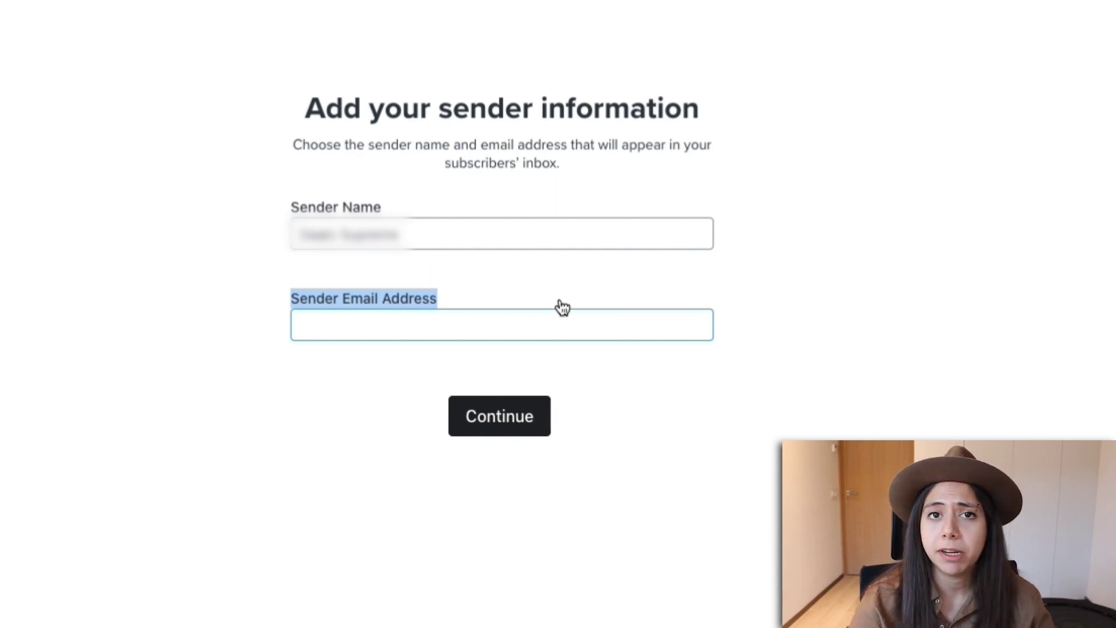
{"action": "left_click", "coordinate": [502, 432]}
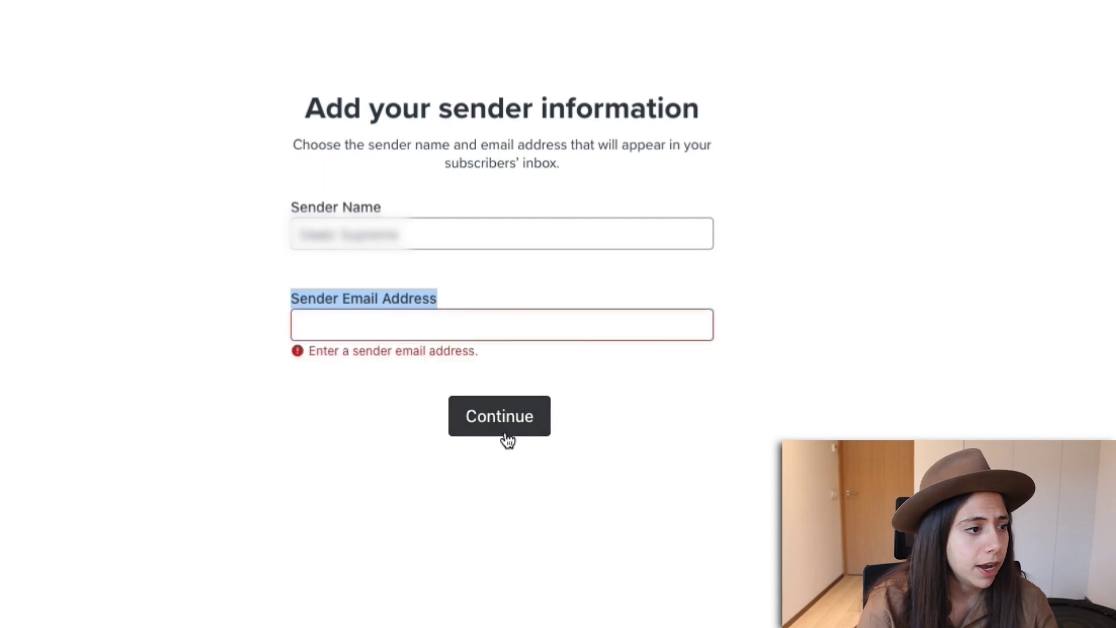
{"action": "left_click", "coordinate": [408, 324]}
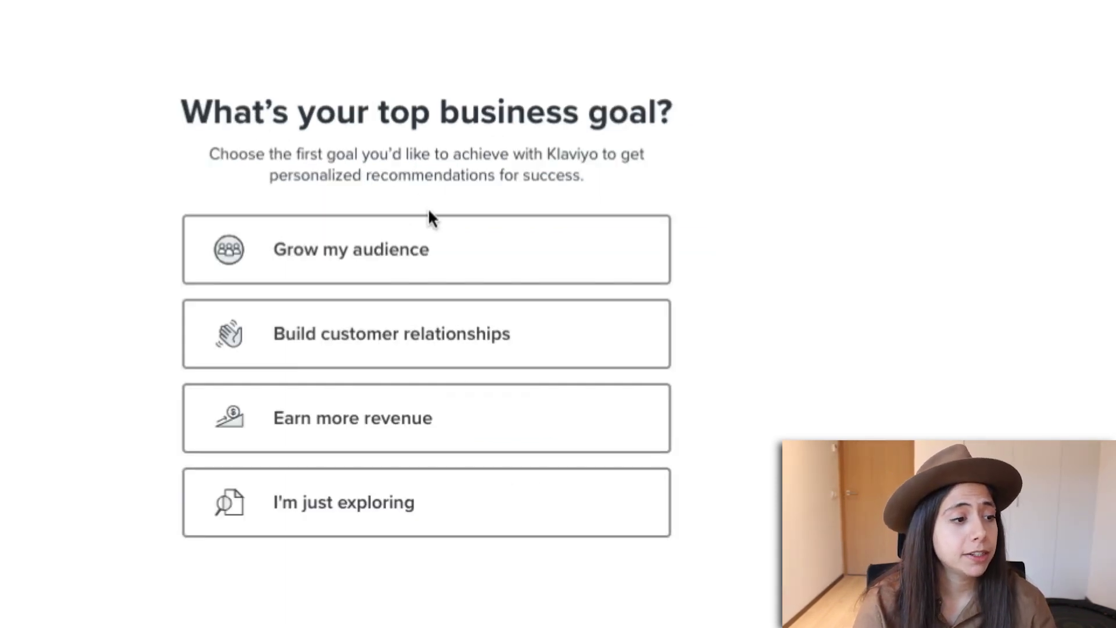
{"action": "left_click", "coordinate": [516, 440]}
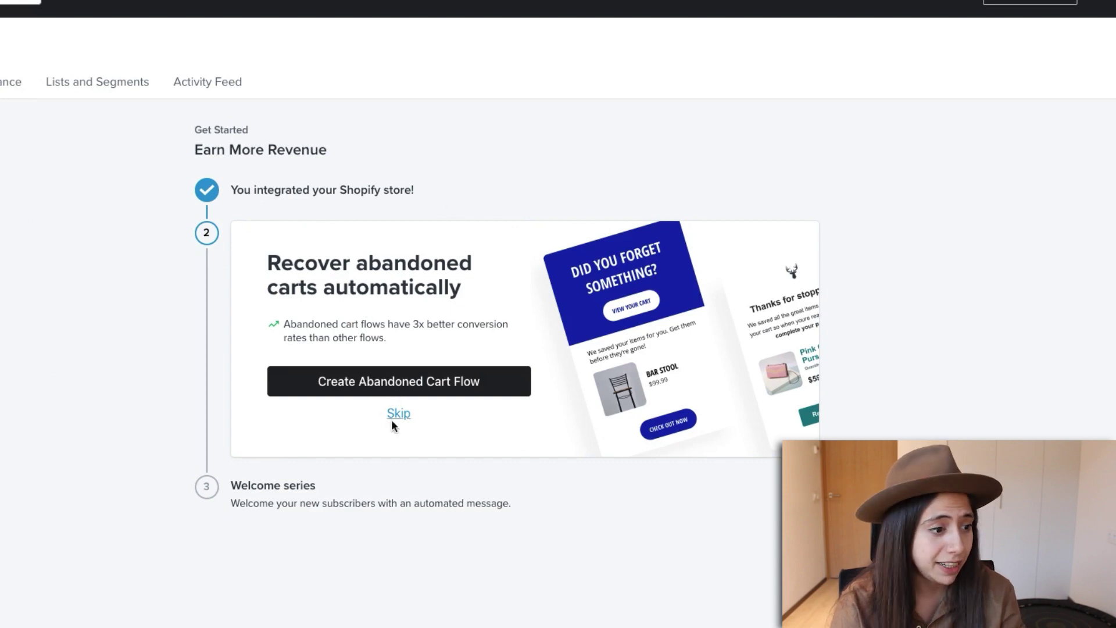
- Create an abandoned cart flow from the pre-built Abandoned Cart automation
{"action": "left_click", "coordinate": [453, 394]}
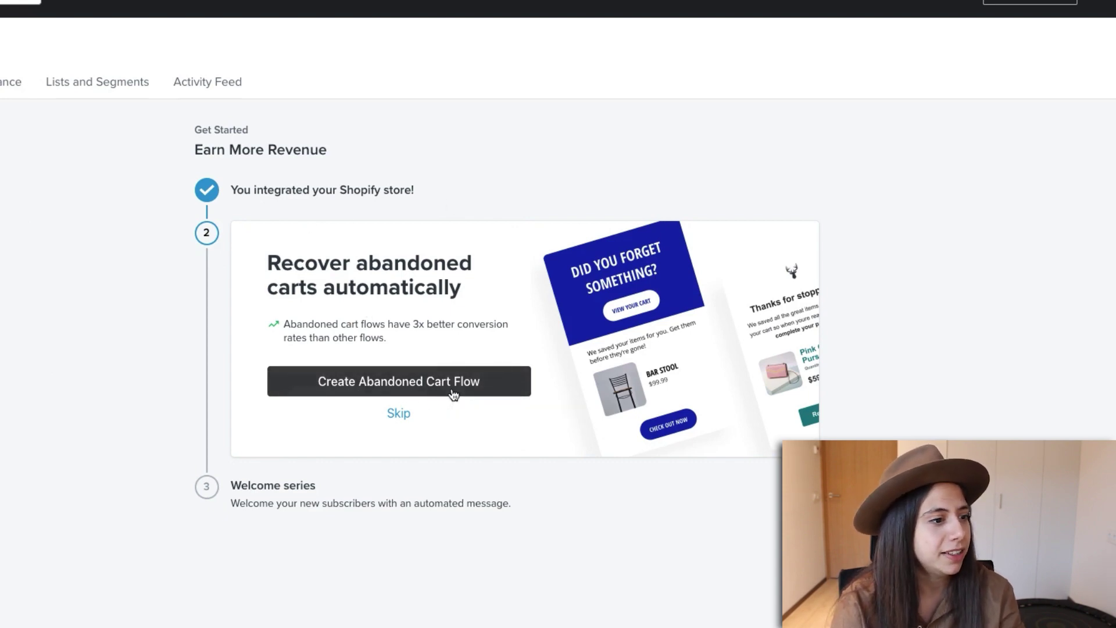
{"action": "scroll", "coordinate": [356, 488], "scroll_direction": "down", "scroll_amount": 1}
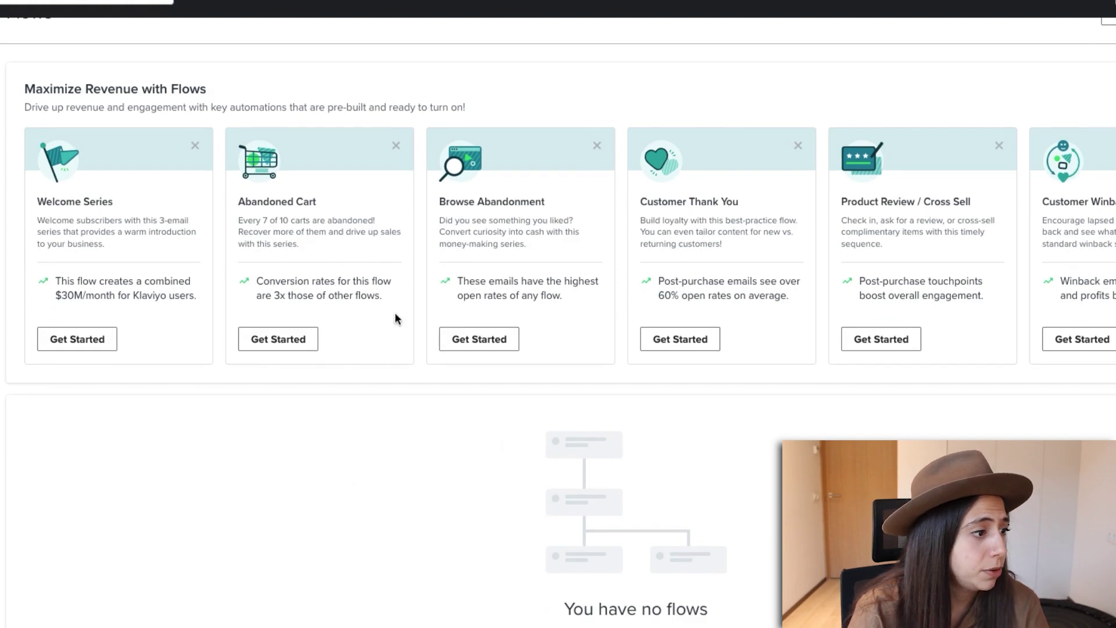
{"action": "left_click_drag", "start_coordinate": [238, 201], "coordinate": [315, 198]}
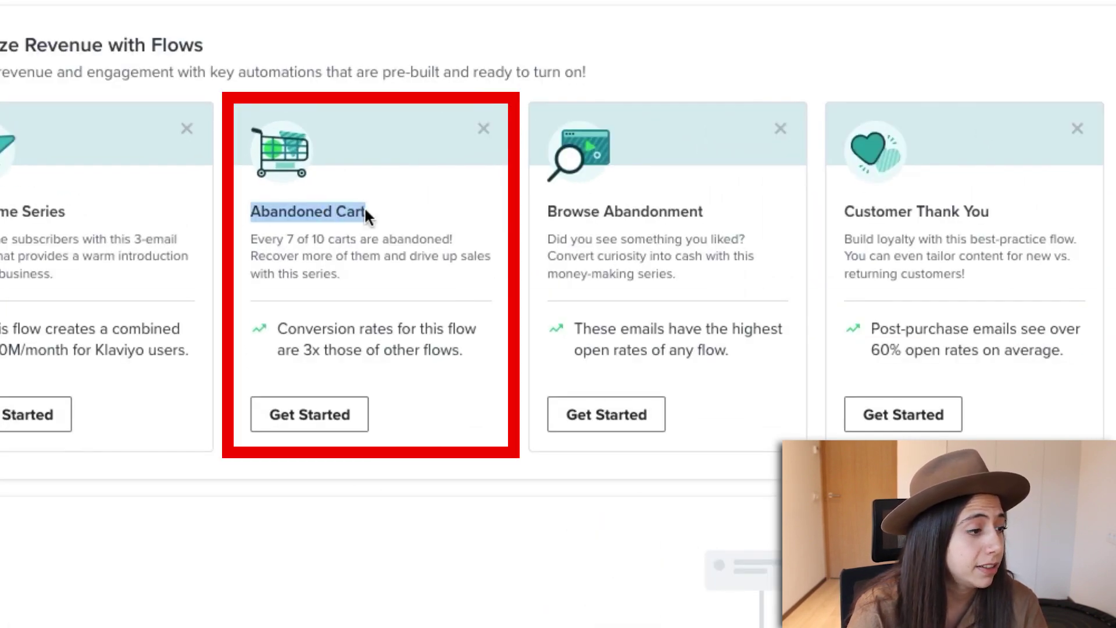
{"action": "left_click_drag", "start_coordinate": [478, 360], "coordinate": [312, 317]}
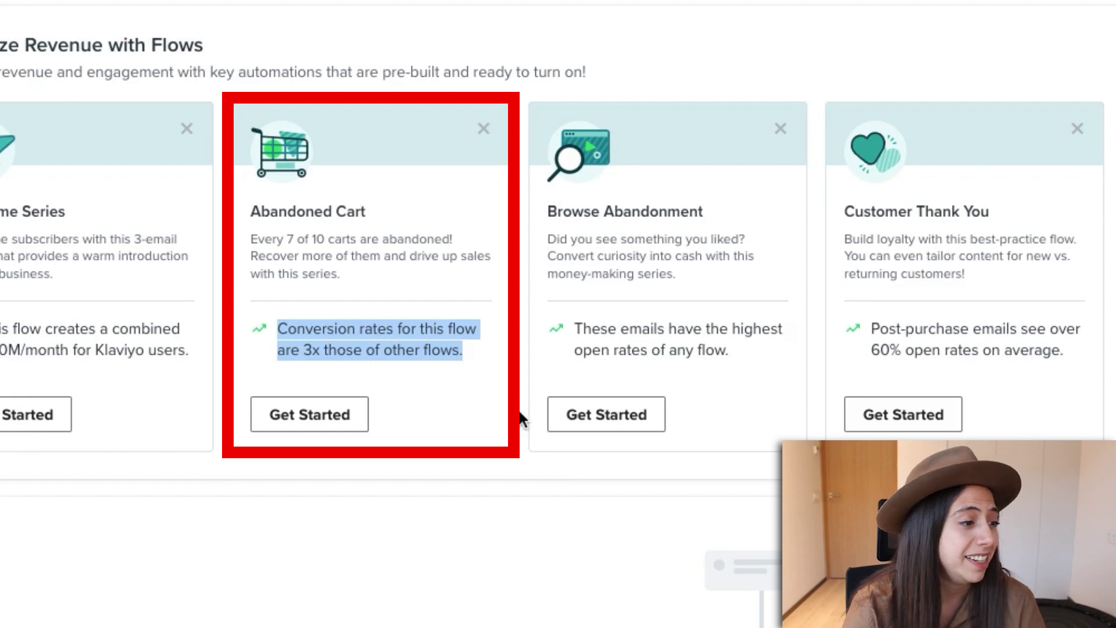
{"action": "left_click", "coordinate": [344, 422]}
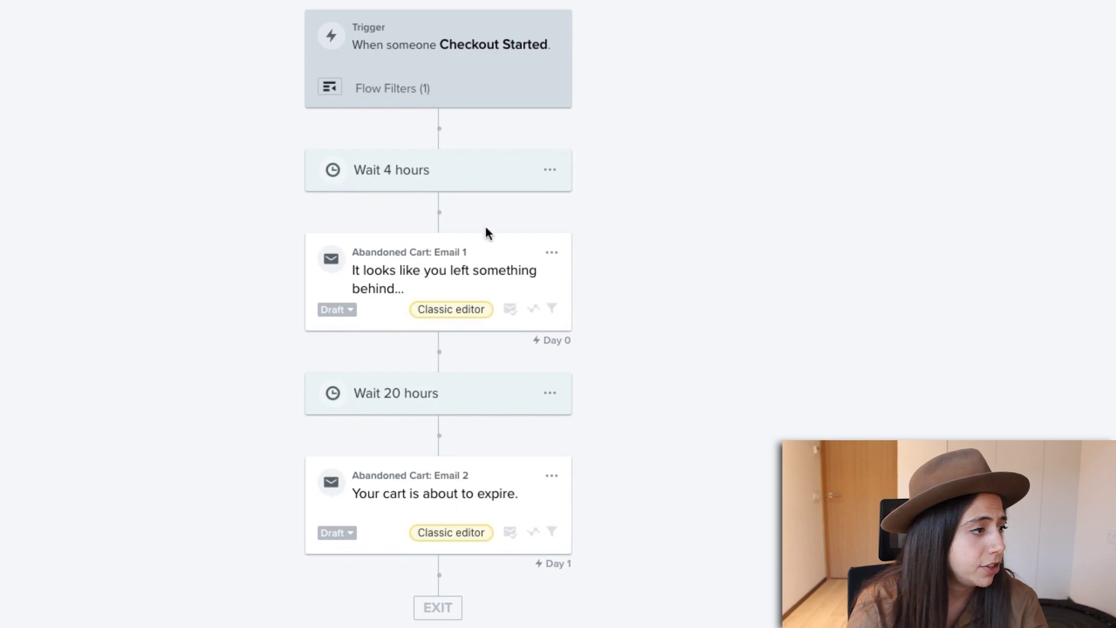
- Set the delay before the first abandoned cart email to 5 minutes and save it
{"action": "left_click", "coordinate": [400, 169]}
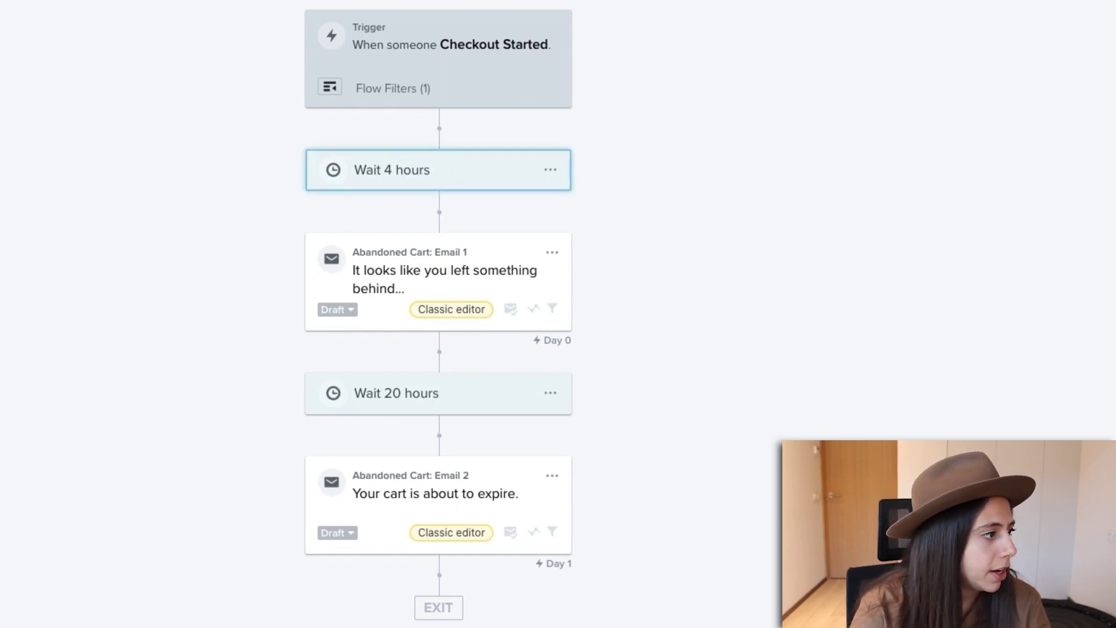
{"action": "left_click", "coordinate": [226, 168]}
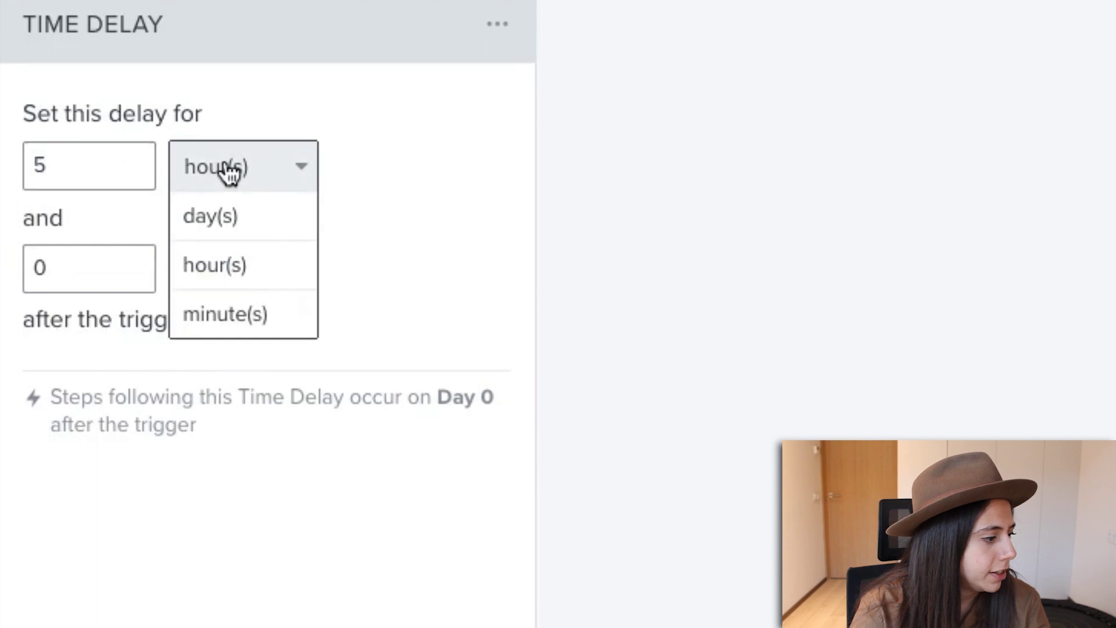
{"action": "left_click", "coordinate": [239, 306]}
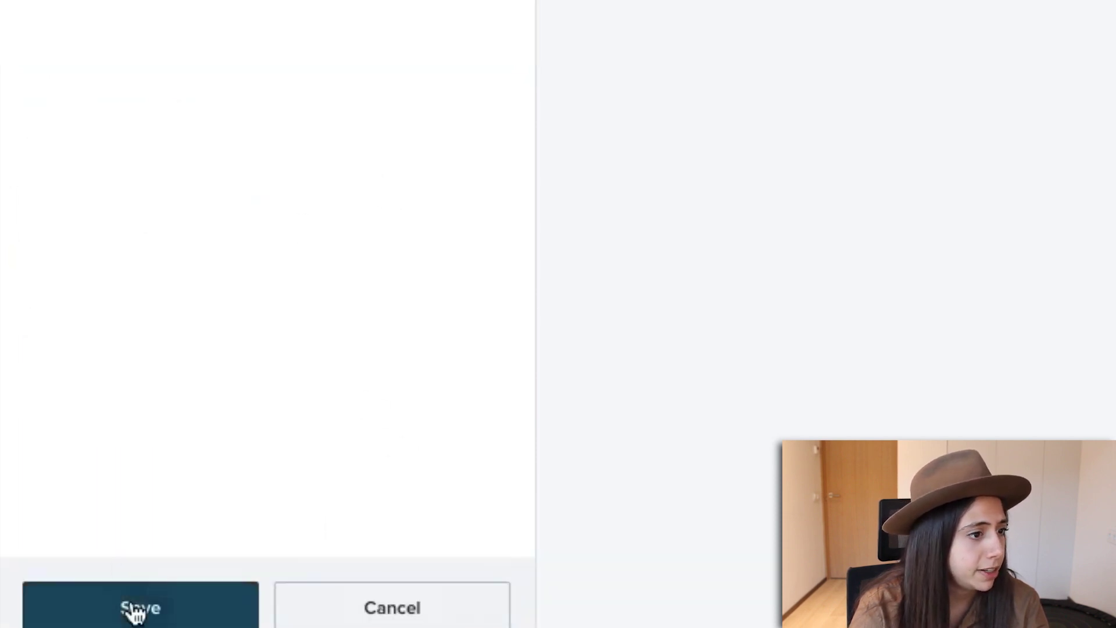
{"action": "left_click", "coordinate": [135, 608]}
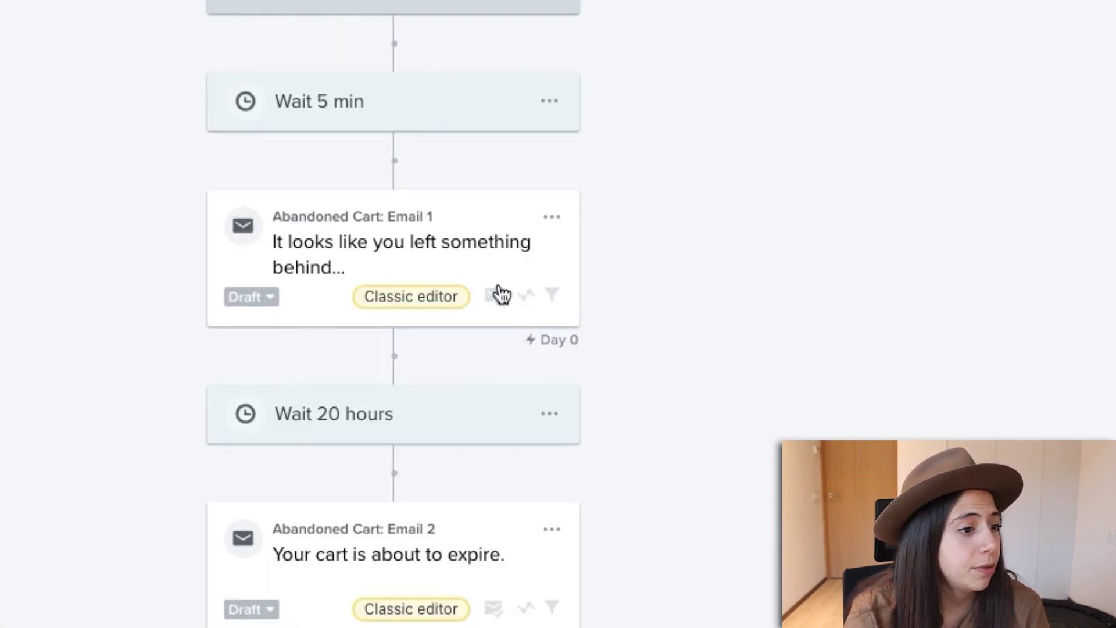
- Edit Abandoned Cart: Email 1 and replace its subject line with one ending in "About Your Order"
{"action": "left_click", "coordinate": [555, 221]}
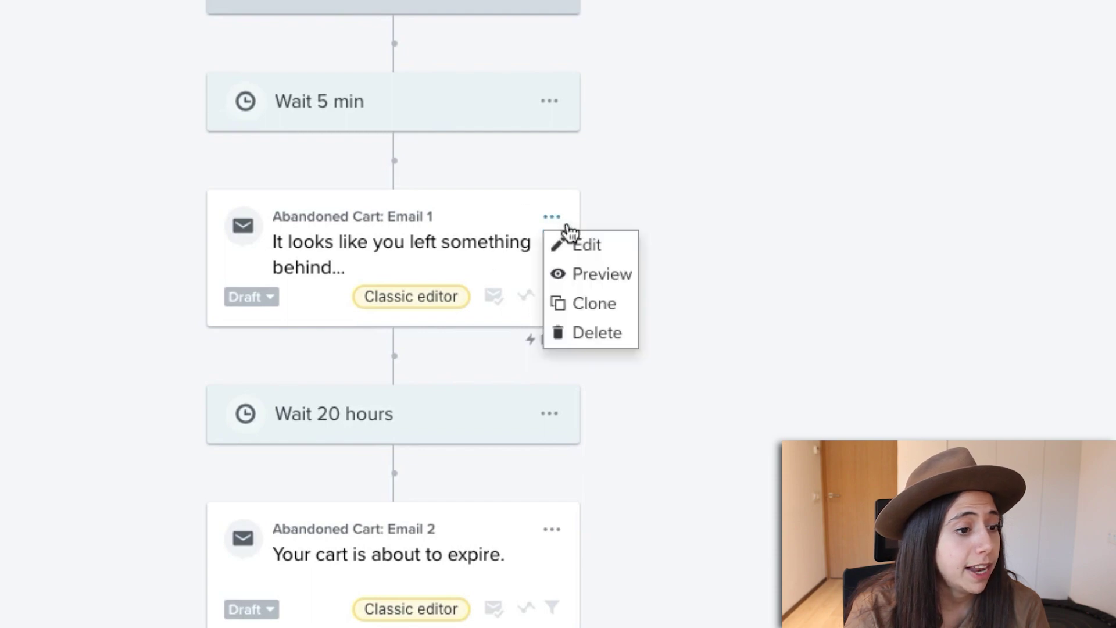
{"action": "left_click", "coordinate": [597, 247]}
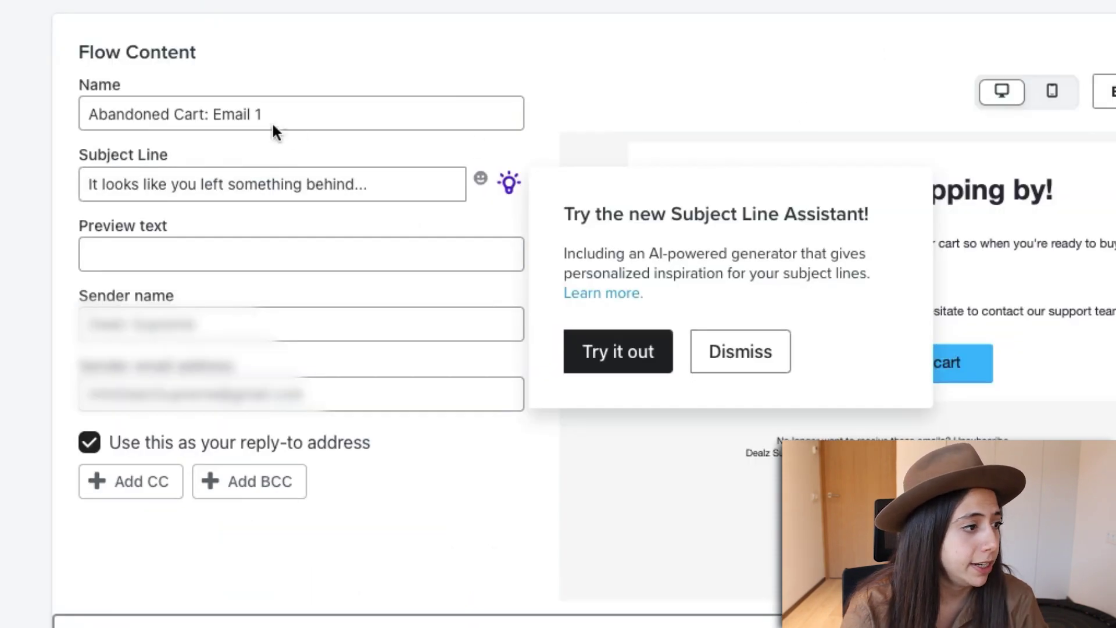
{"action": "left_click_drag", "start_coordinate": [331, 115], "coordinate": [88, 114]}
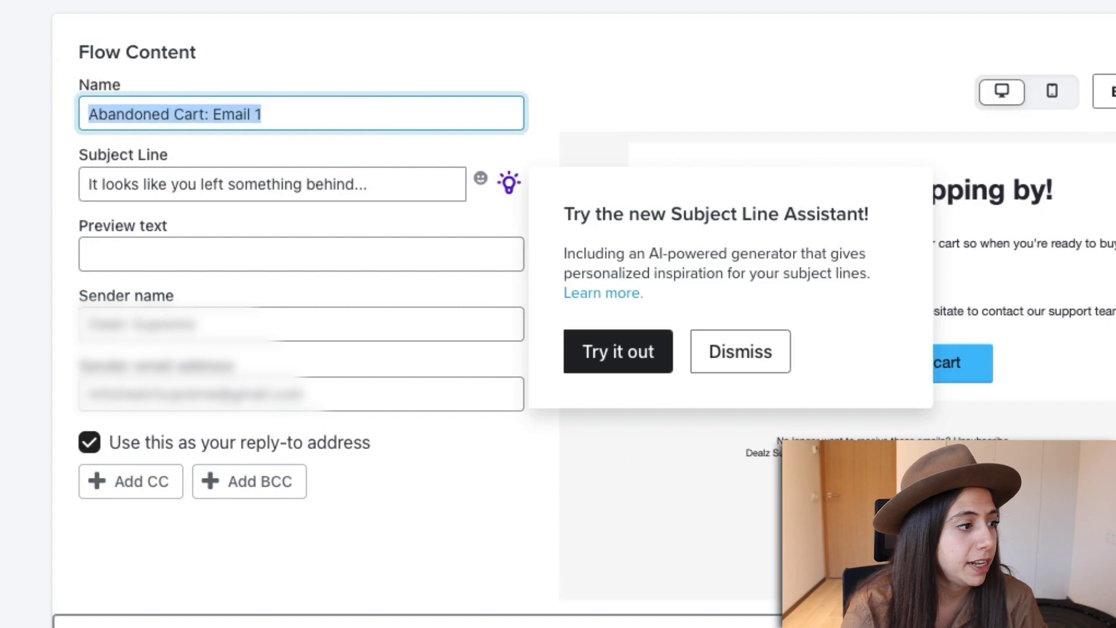
{"action": "left_click_drag", "start_coordinate": [376, 186], "coordinate": [87, 184]}
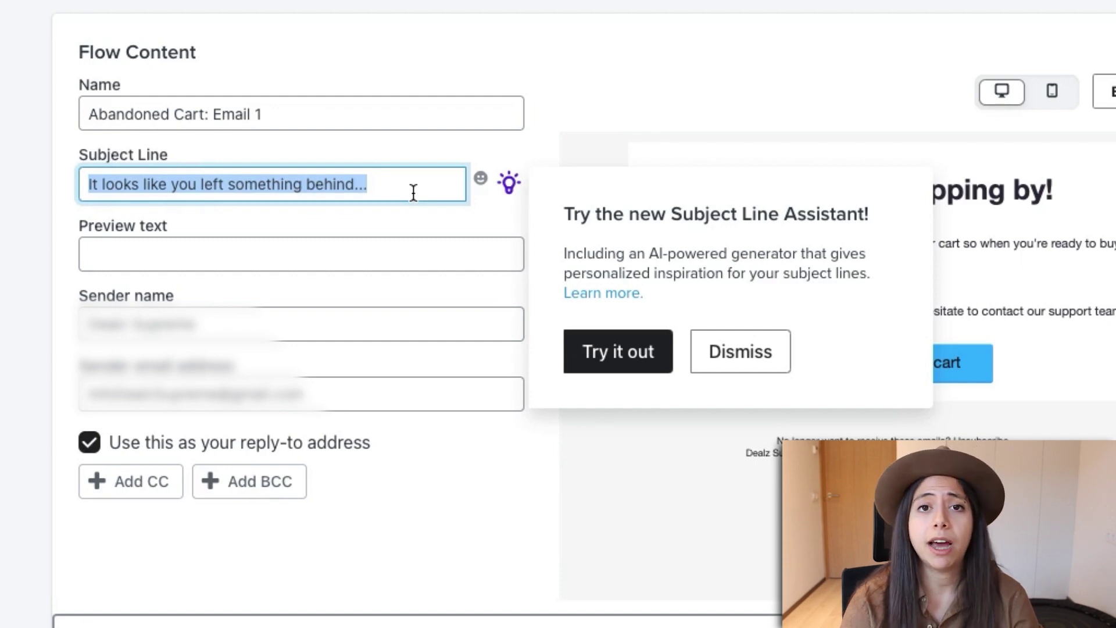
{"action": "type", "text": "R"}
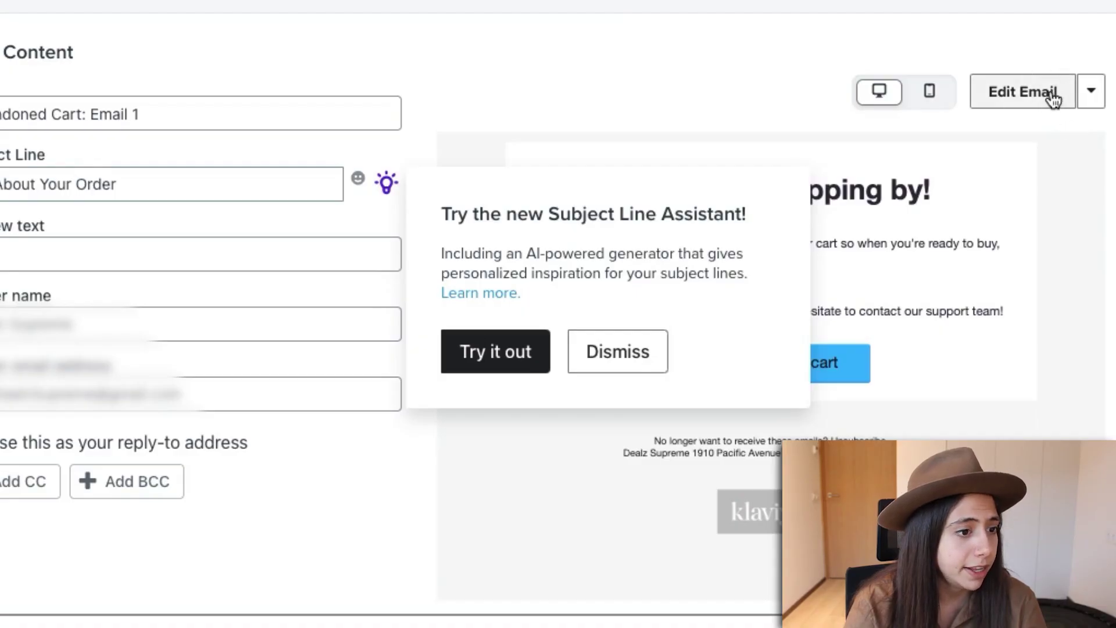
- Edit the email's content and add an image block above the heading with the ezgif.com-gif-maker logo from the image library
{"action": "left_click", "coordinate": [1051, 99]}
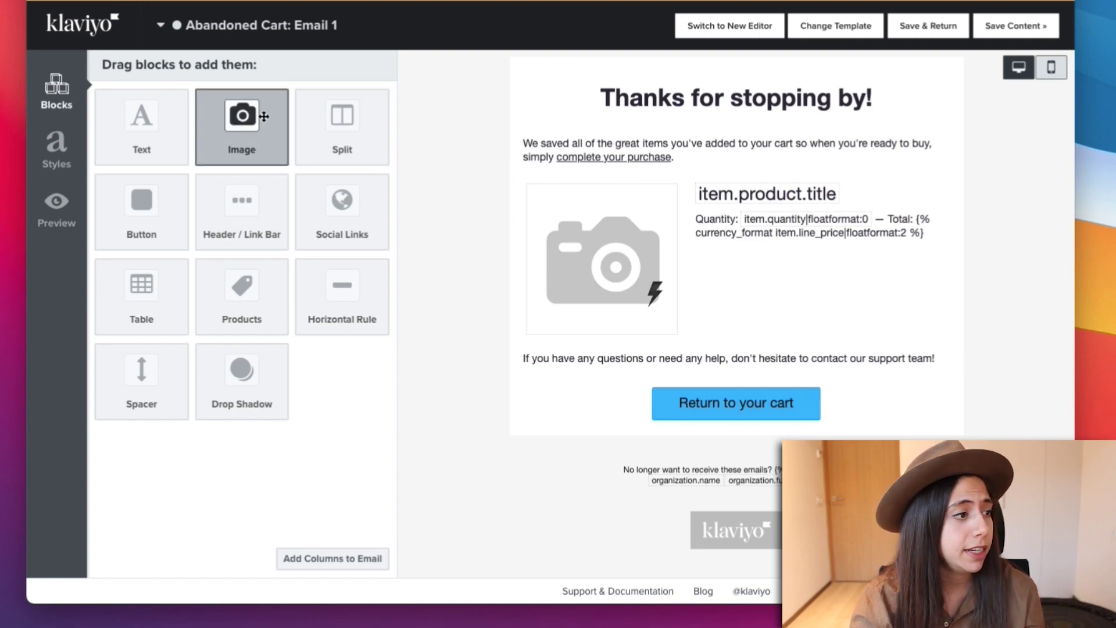
{"action": "left_click_drag", "start_coordinate": [249, 120], "coordinate": [746, 61]}
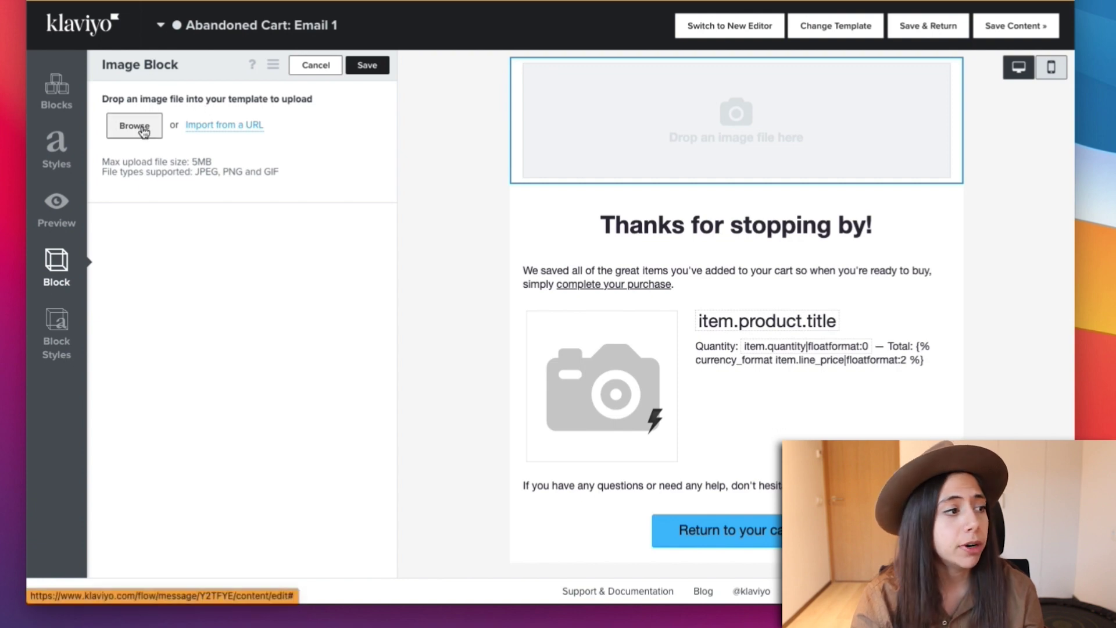
{"action": "left_click", "coordinate": [141, 125]}
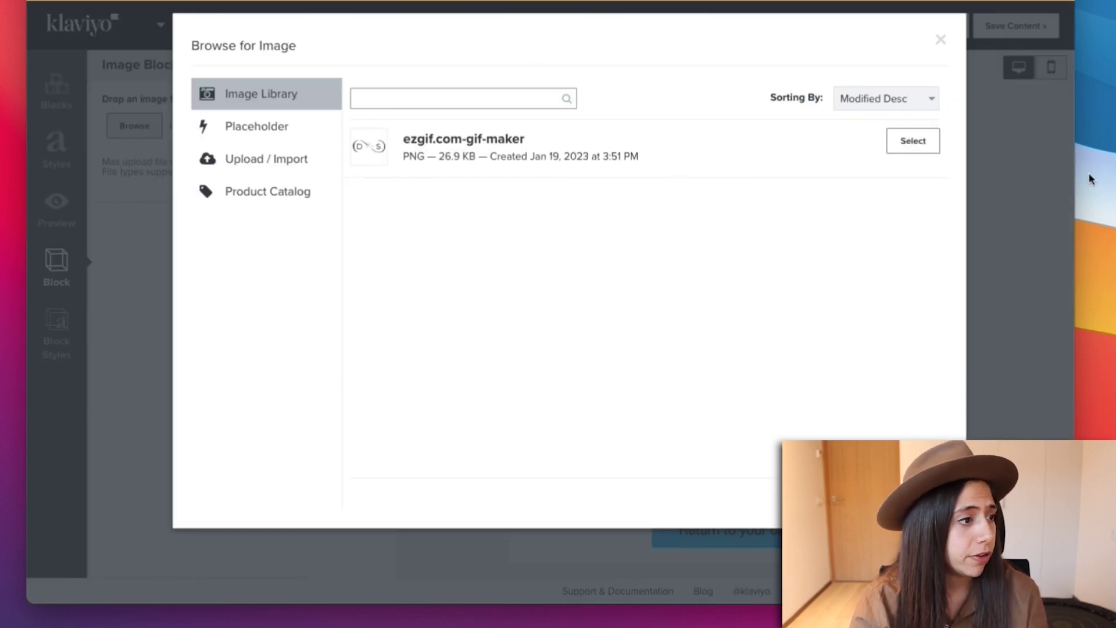
{"action": "left_click", "coordinate": [911, 141]}
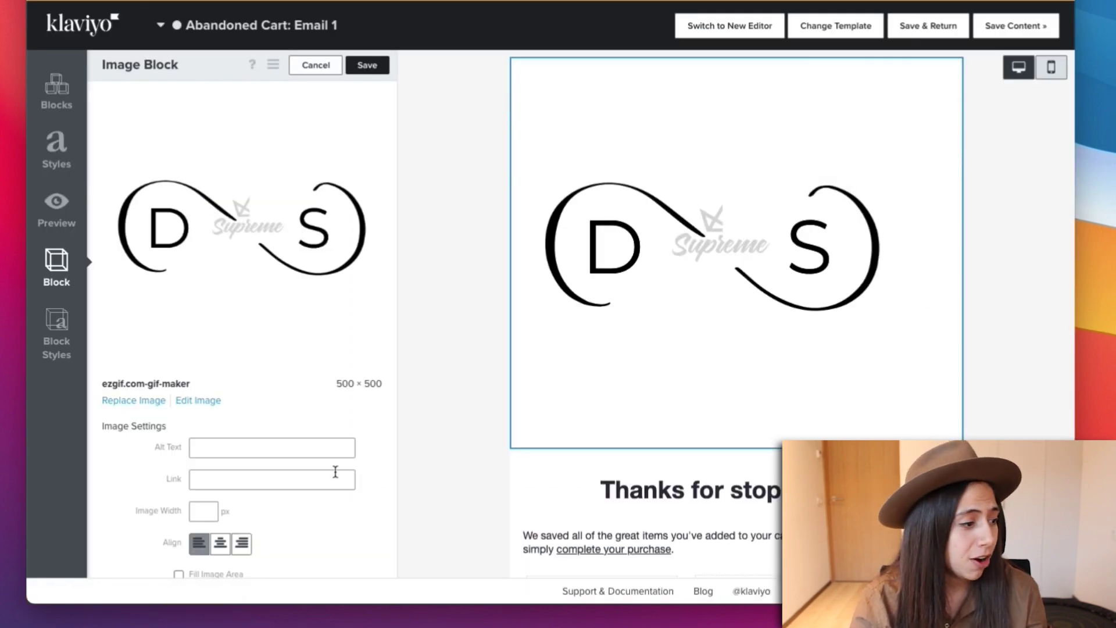
- Set the logo's image width to 150 px and centre it in the block
{"action": "scroll", "coordinate": [334, 469], "scroll_direction": "down", "scroll_amount": 1}
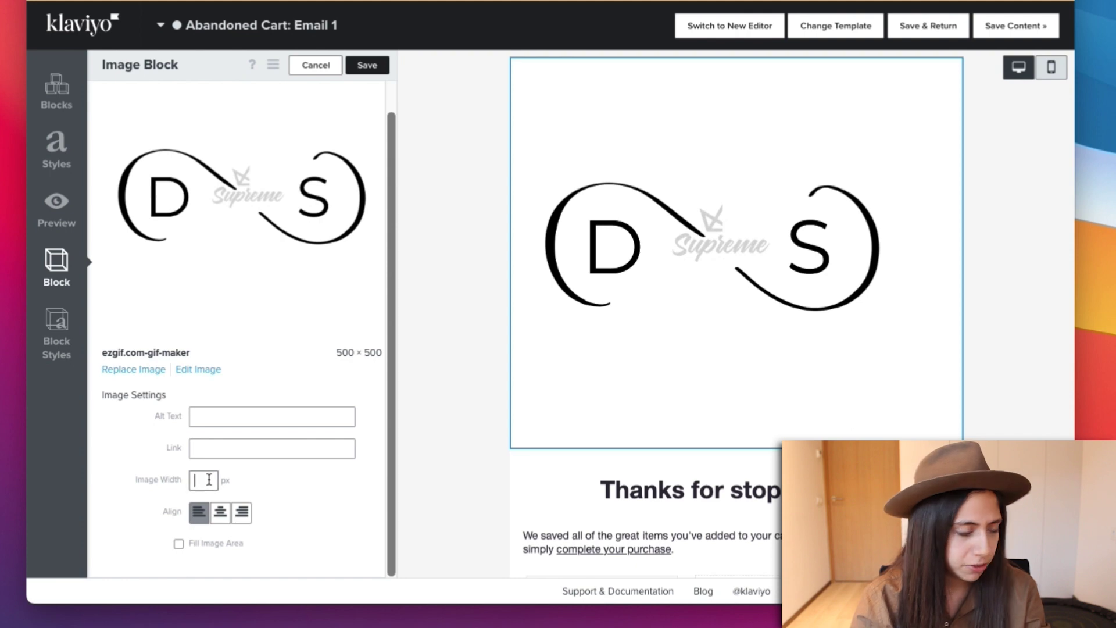
{"action": "left_click", "coordinate": [209, 480]}
{"action": "type", "text": "220"}
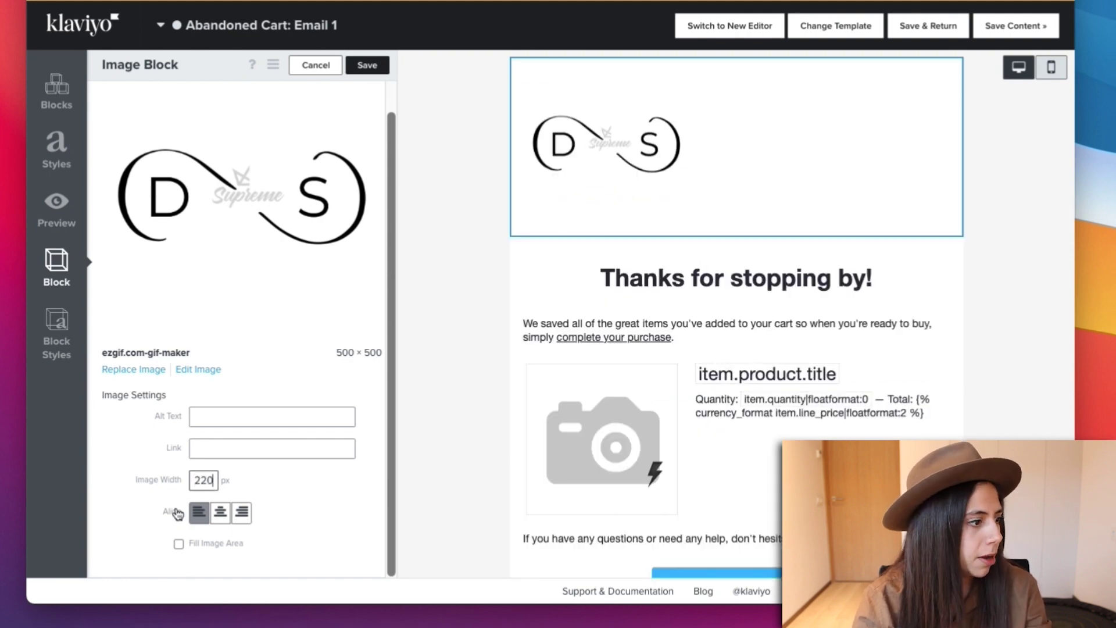
{"action": "key", "text": "BackSpace"}
{"action": "key", "text": "BackSpace"}
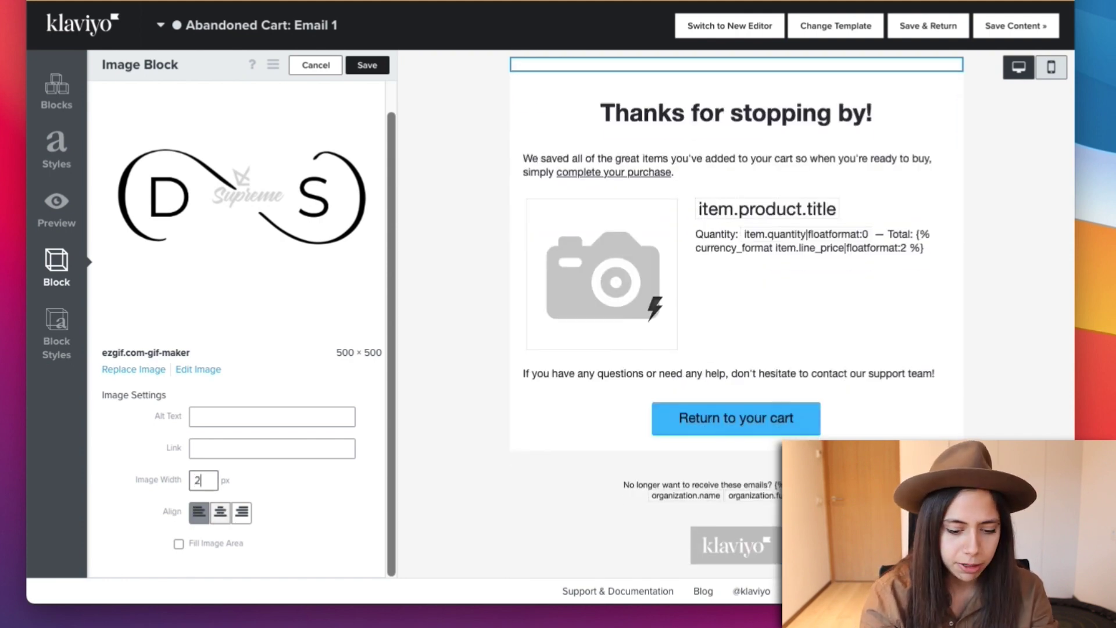
{"action": "key", "text": "BackSpace"}
{"action": "type", "text": "150"}
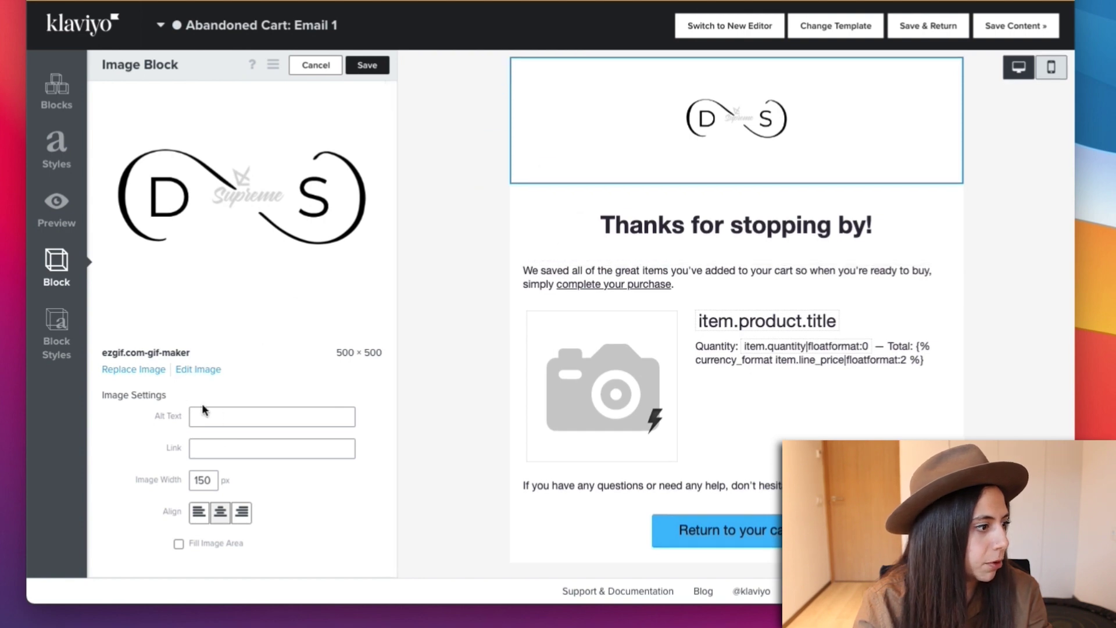
- Crop the logo image to a 16:9 ratio and save the edited image
{"action": "left_click", "coordinate": [198, 370]}
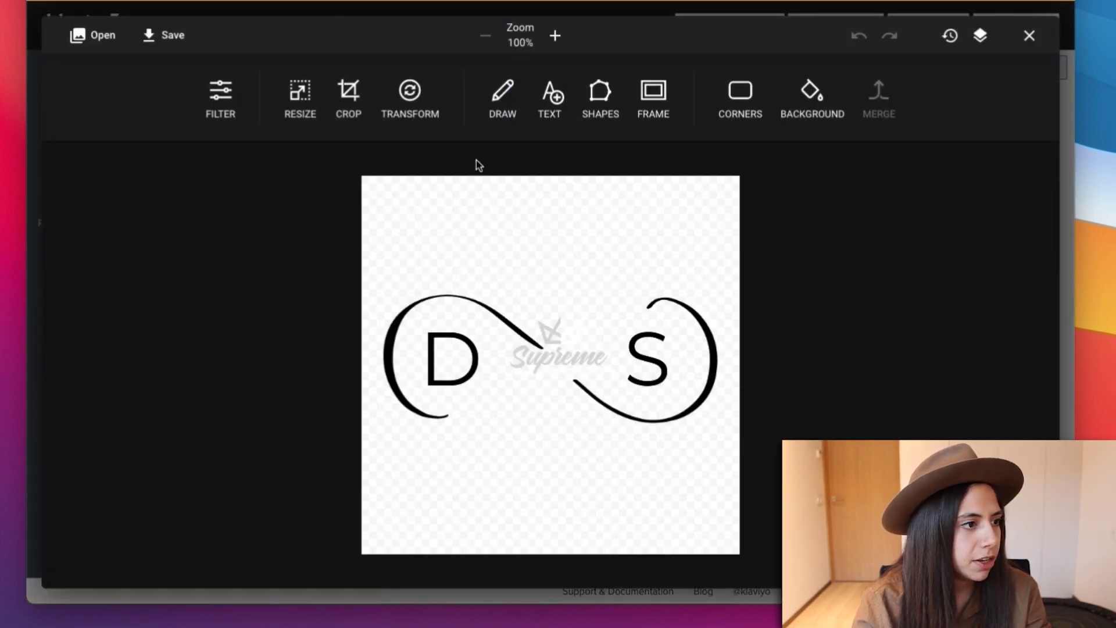
{"action": "left_click", "coordinate": [348, 91]}
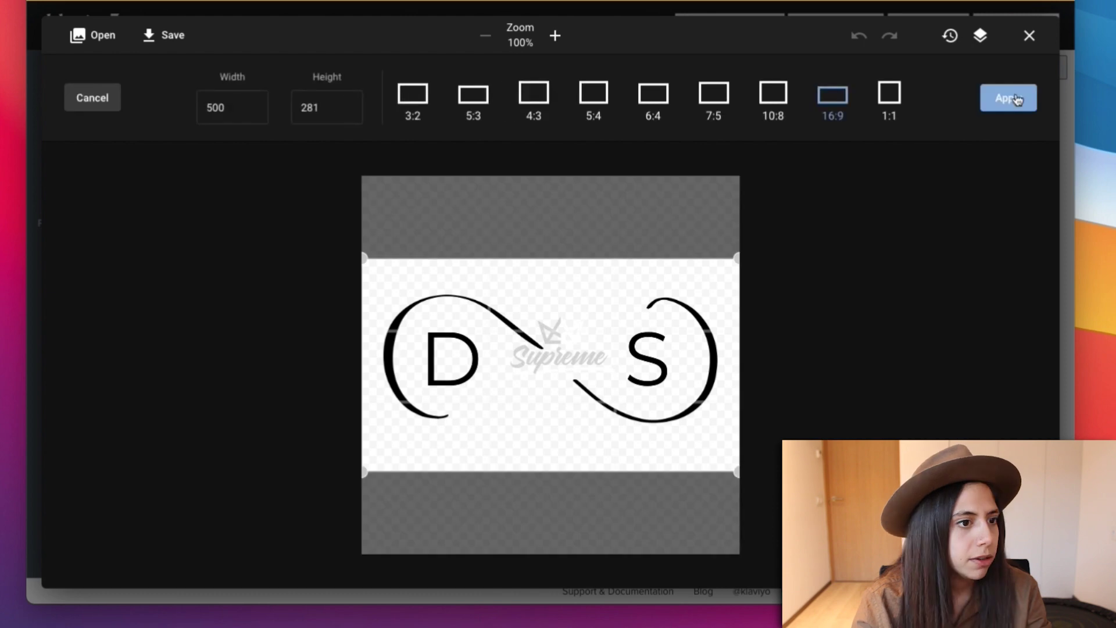
{"action": "left_click", "coordinate": [1011, 99]}
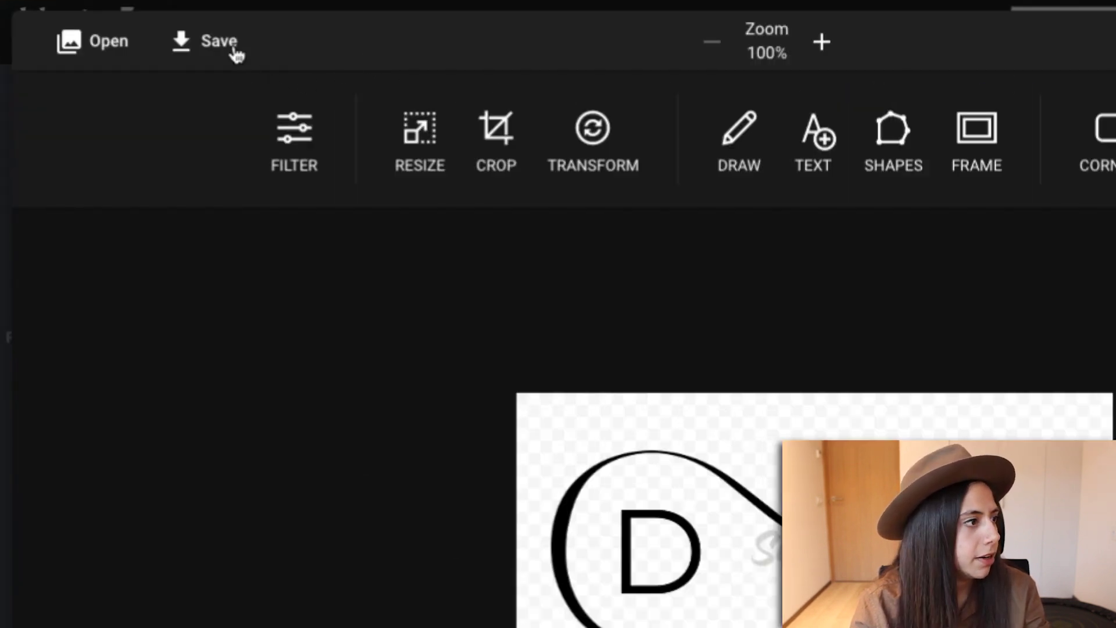
{"action": "left_click", "coordinate": [177, 37]}
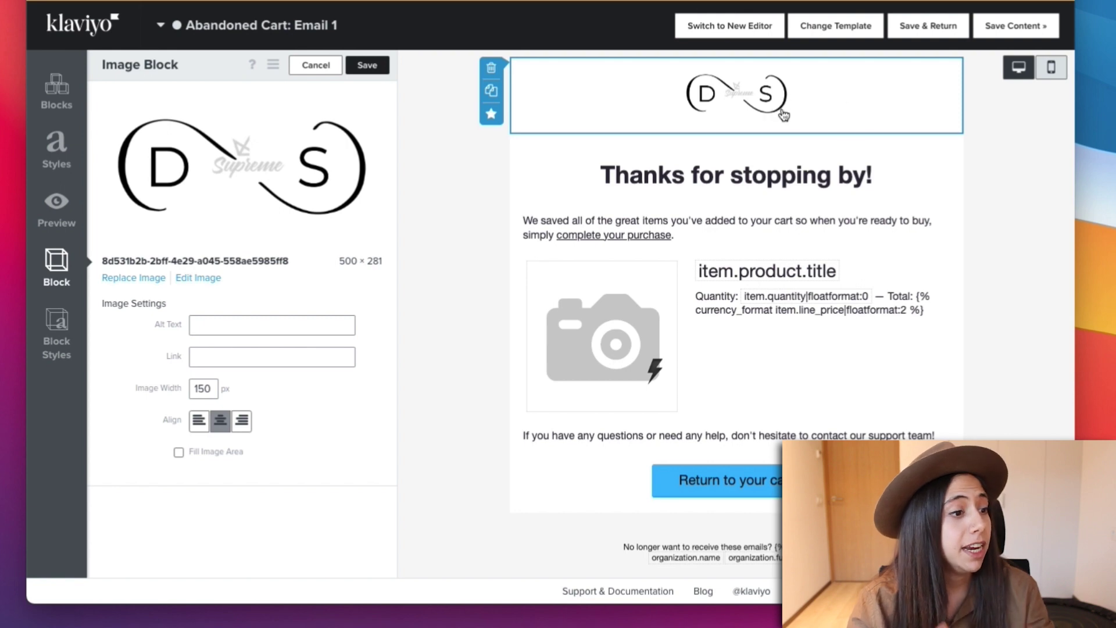
- Set the drop shadow of the "Return to your cart" button to its background colour, 38B6FF
{"action": "left_click", "coordinate": [686, 480]}
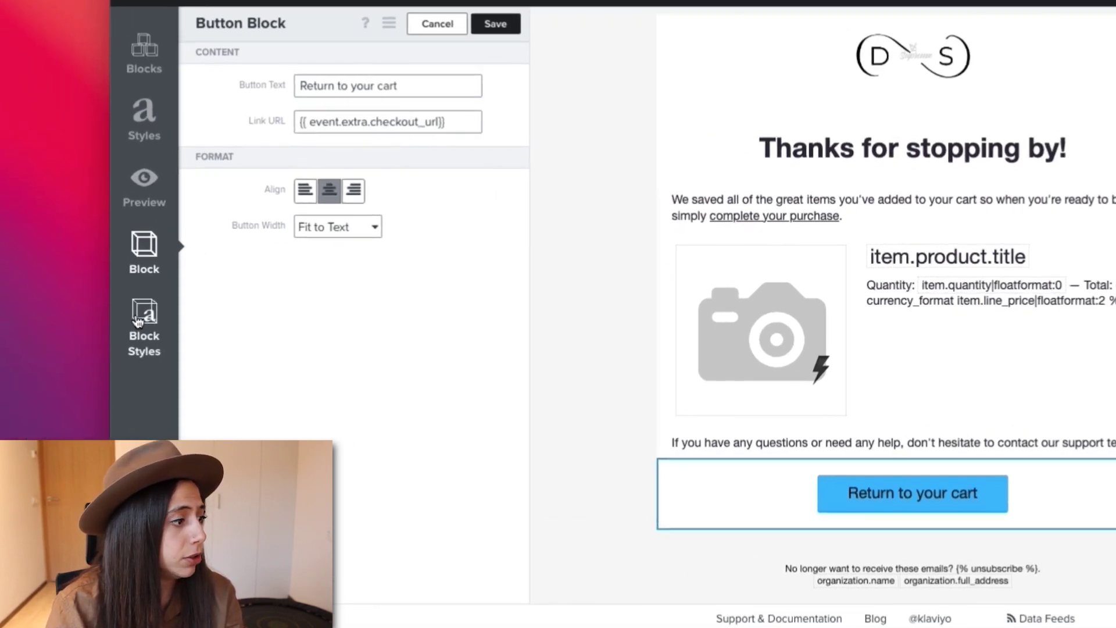
{"action": "left_click", "coordinate": [63, 329]}
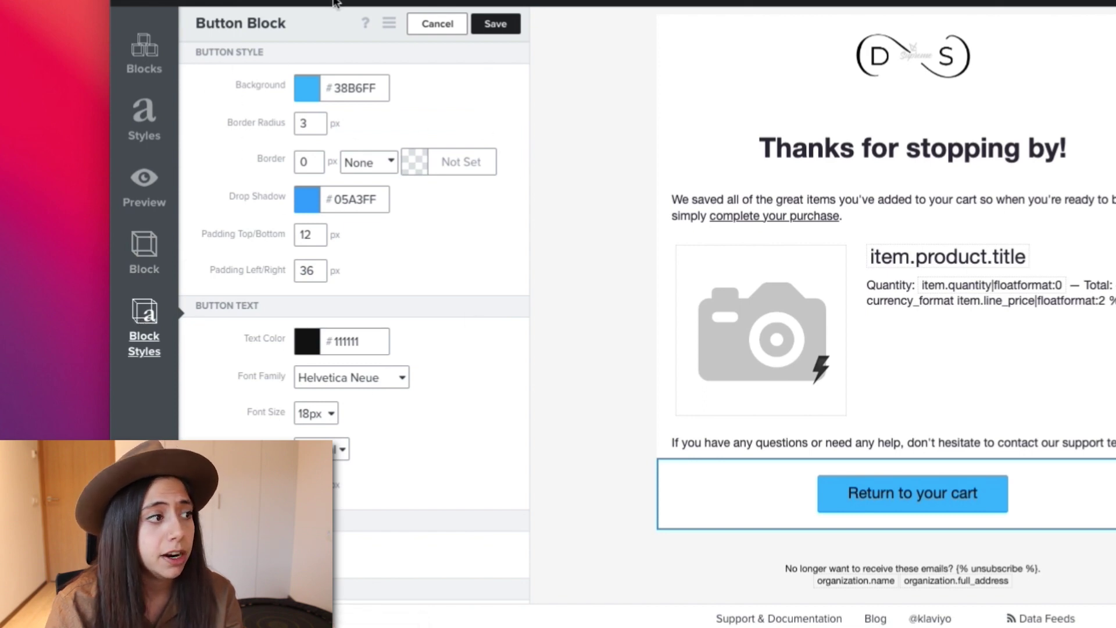
{"action": "left_click_drag", "start_coordinate": [384, 88], "coordinate": [336, 88]}
{"action": "key", "text": "ctrl+c"}
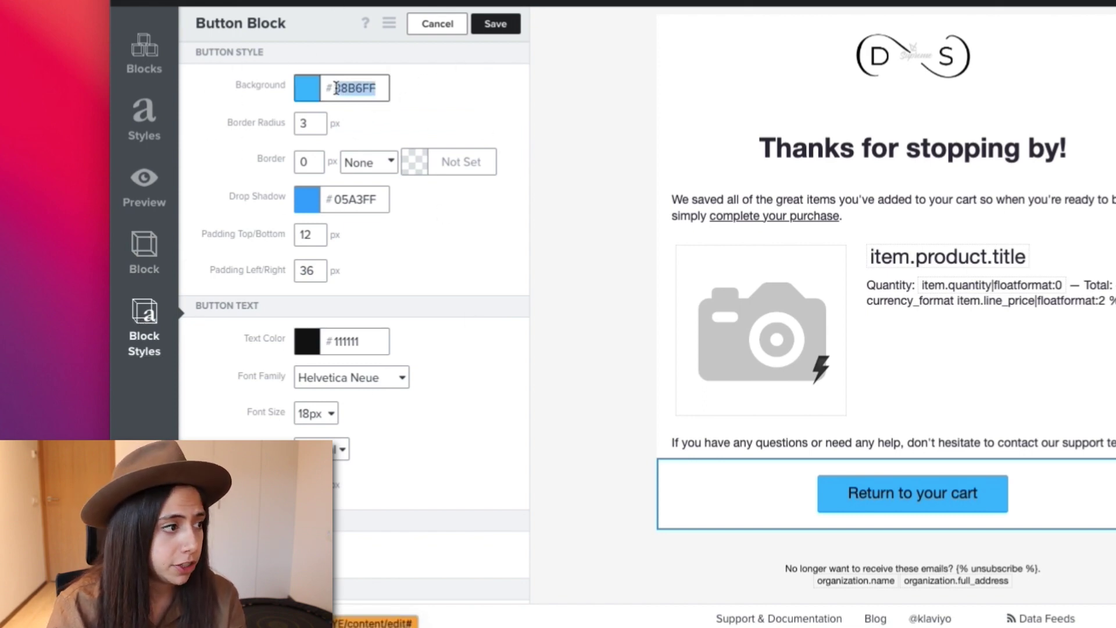
{"action": "left_click", "coordinate": [480, 102]}
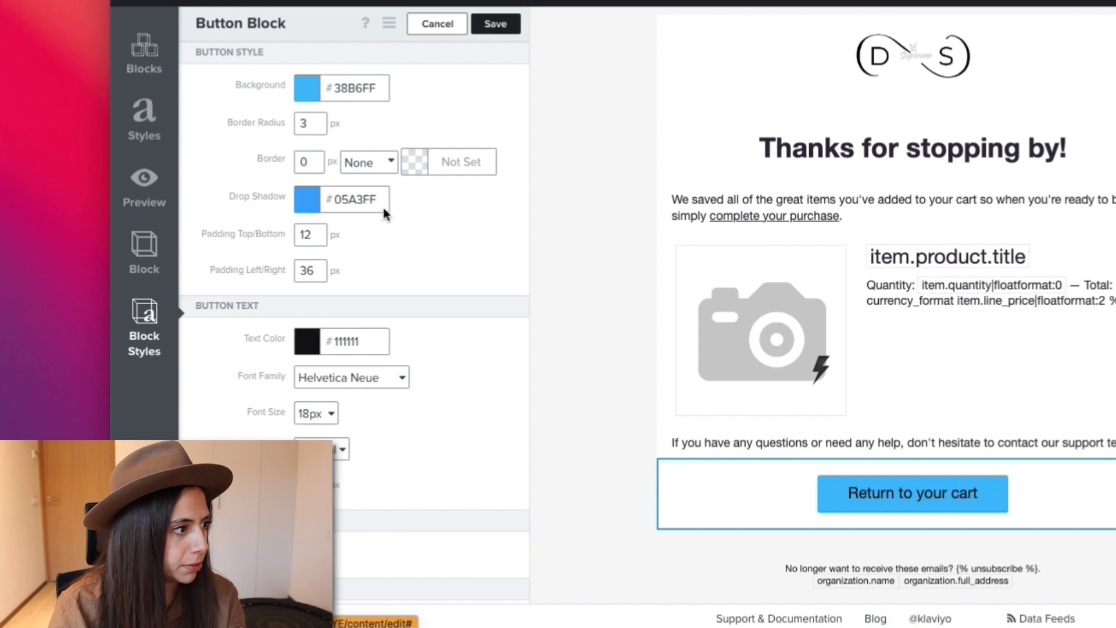
{"action": "left_click_drag", "start_coordinate": [382, 200], "coordinate": [329, 200]}
{"action": "key", "text": "ctrl+v"}
{"action": "left_click", "coordinate": [477, 231]}
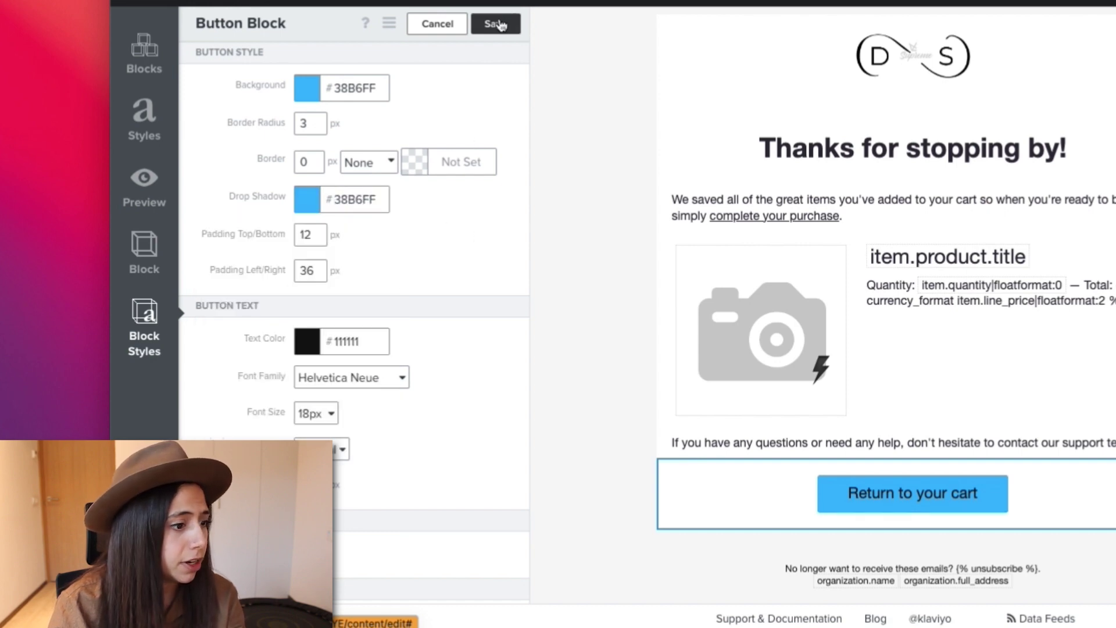
- Undo the button's drop shadow colour change and save the button block
{"action": "key", "text": "ctrl+z"}
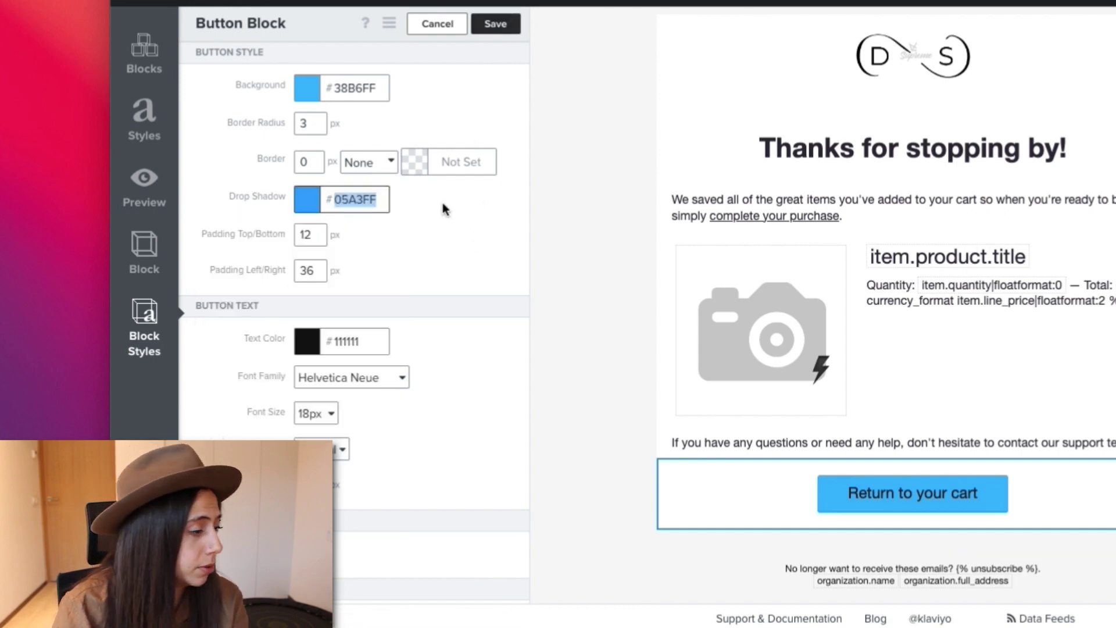
{"action": "left_click", "coordinate": [221, 175]}
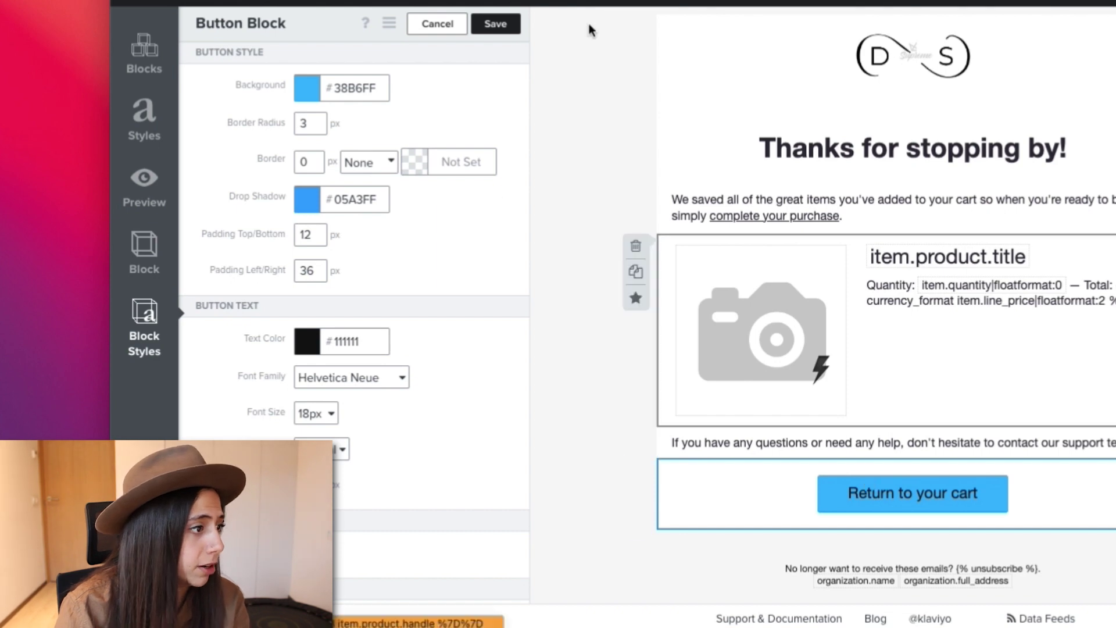
{"action": "left_click", "coordinate": [505, 27]}
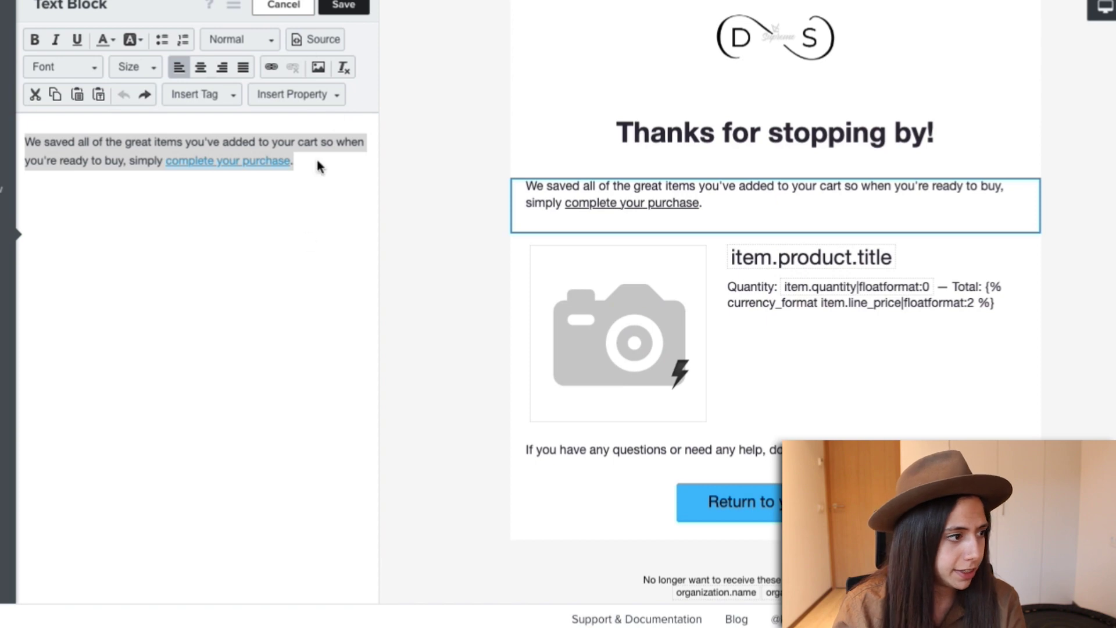
- Replace the text below the heading with a message to {{client_name}} about low-stock items saved in the cart, removing the empty lines between paragraphs
{"action": "key", "text": "ctrl+a"}
{"action": "type", "text": "Hi {{client_name}}, I can see that you did not complete your purchase! I wanted to email you that these items are very low in stock!  I took the liberty of \"saving\" the item in your cart so you don’t miss out on this deal! This is only temporarily so hurry back and finish!  If you have a question, just let us know!"}
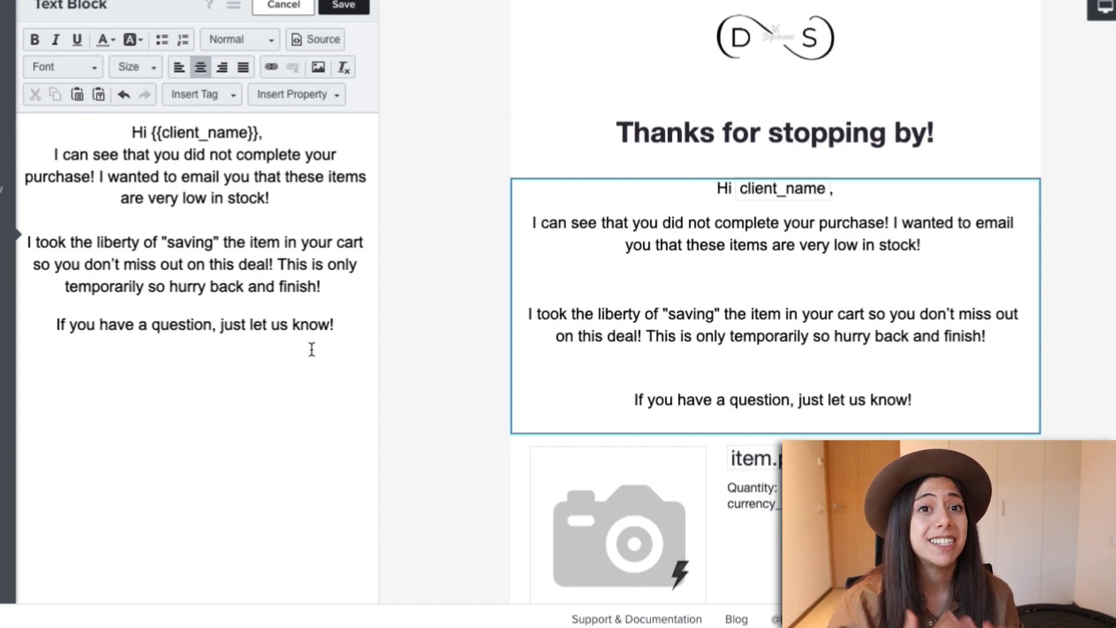
{"action": "left_click", "coordinate": [198, 217]}
{"action": "key", "text": "BackSpace"}
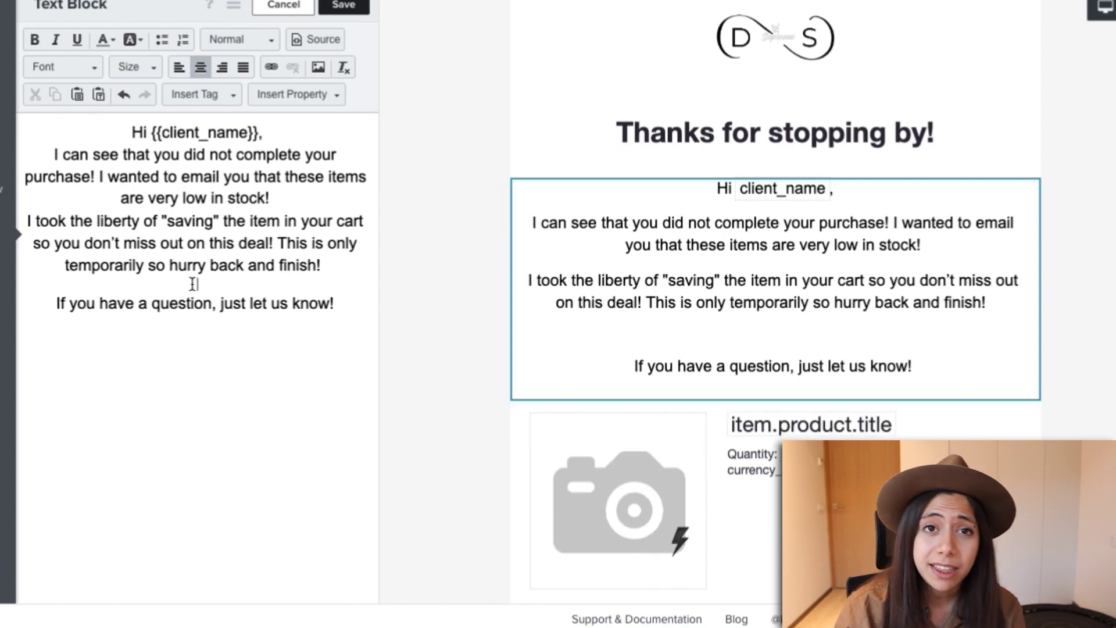
{"action": "key", "text": "BackSpace"}
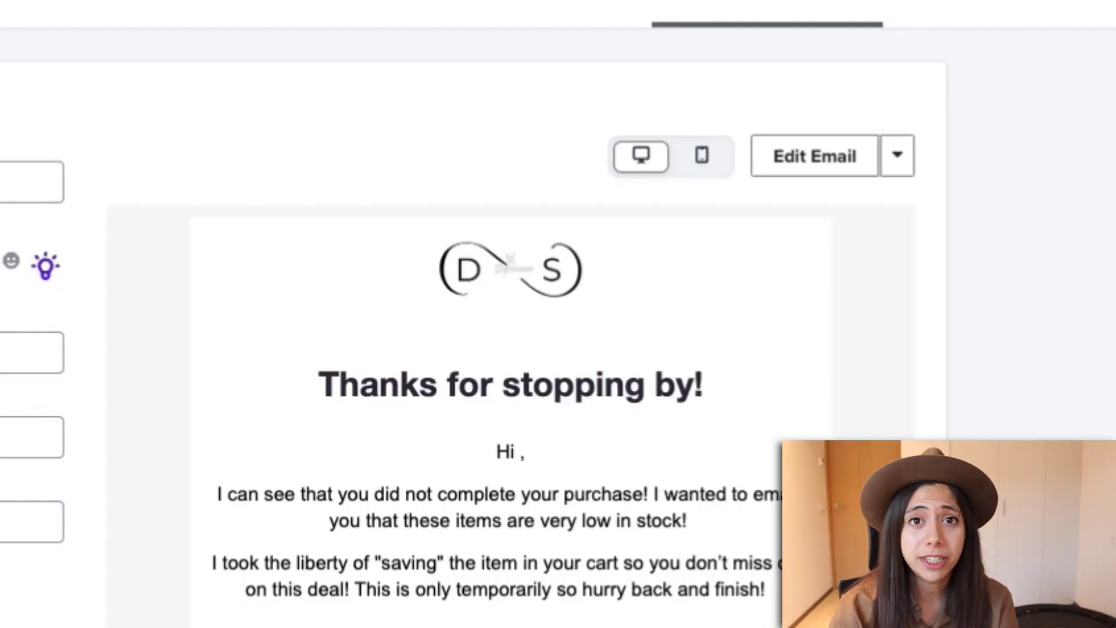
- Save the Email 1 content as a reusable template named "Abandoned carr"
{"action": "left_click", "coordinate": [898, 157]}
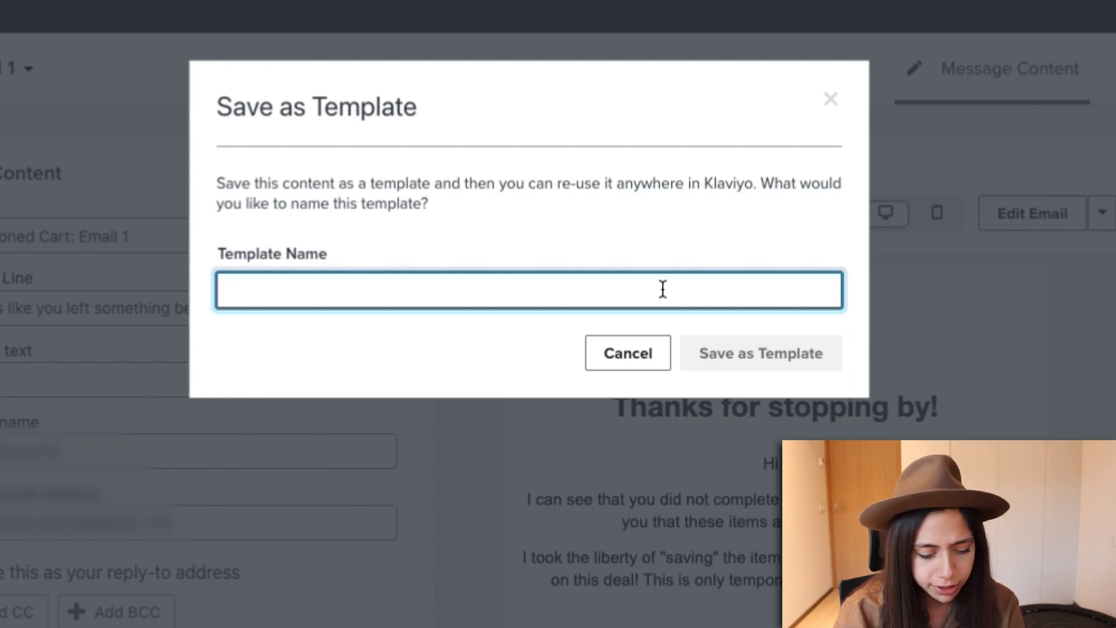
{"action": "type", "text": "Abandoned"}
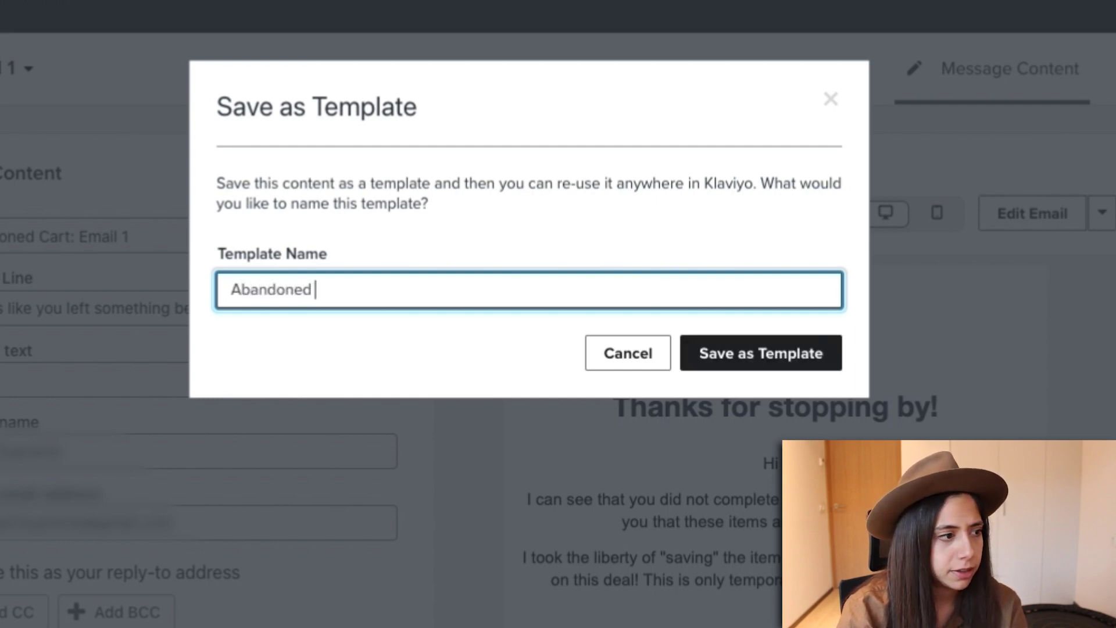
{"action": "type", "text": " carr"}
{"action": "left_click", "coordinate": [782, 353]}
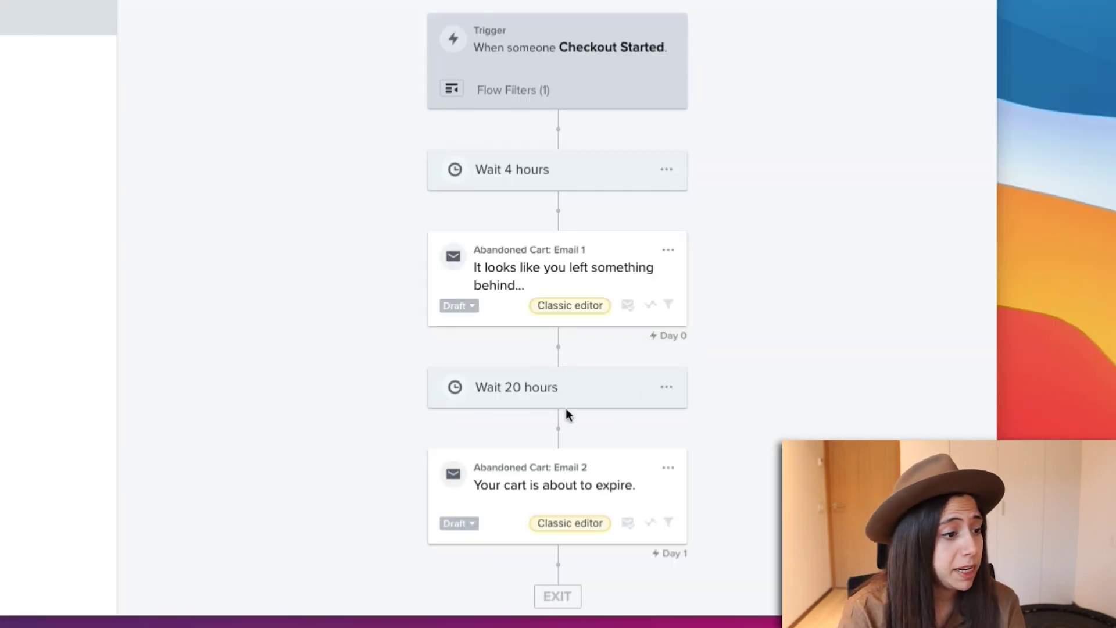
- Set the time delay between Abandoned Cart: Email 1 and Email 2 to 5 hours
{"action": "left_click", "coordinate": [541, 397]}
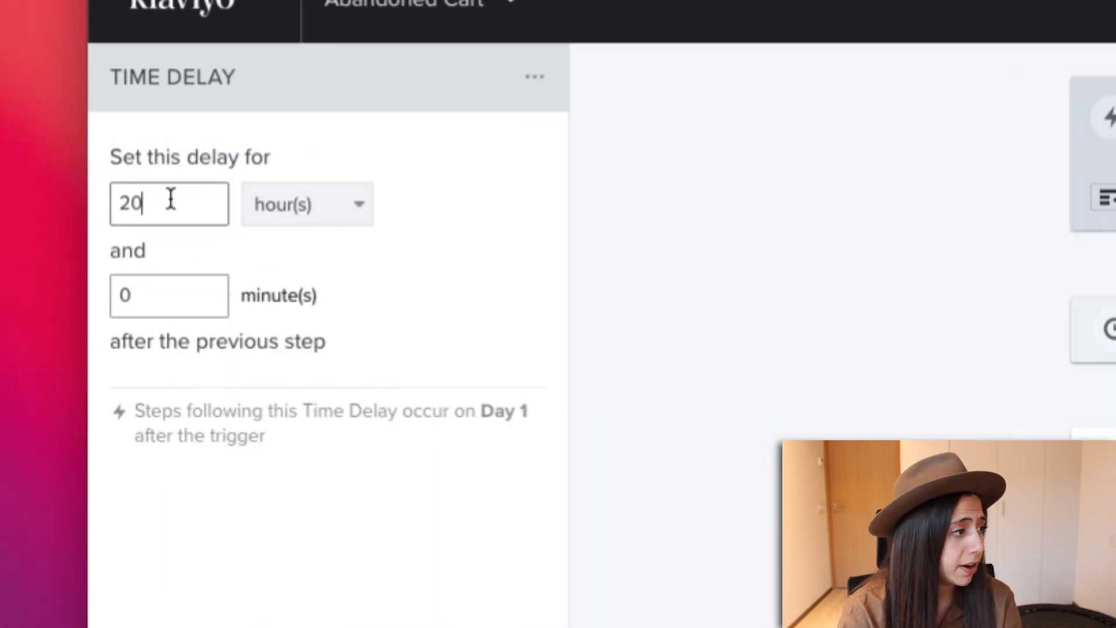
{"action": "left_click_drag", "start_coordinate": [169, 199], "coordinate": [59, 190]}
{"action": "type", "text": "5"}
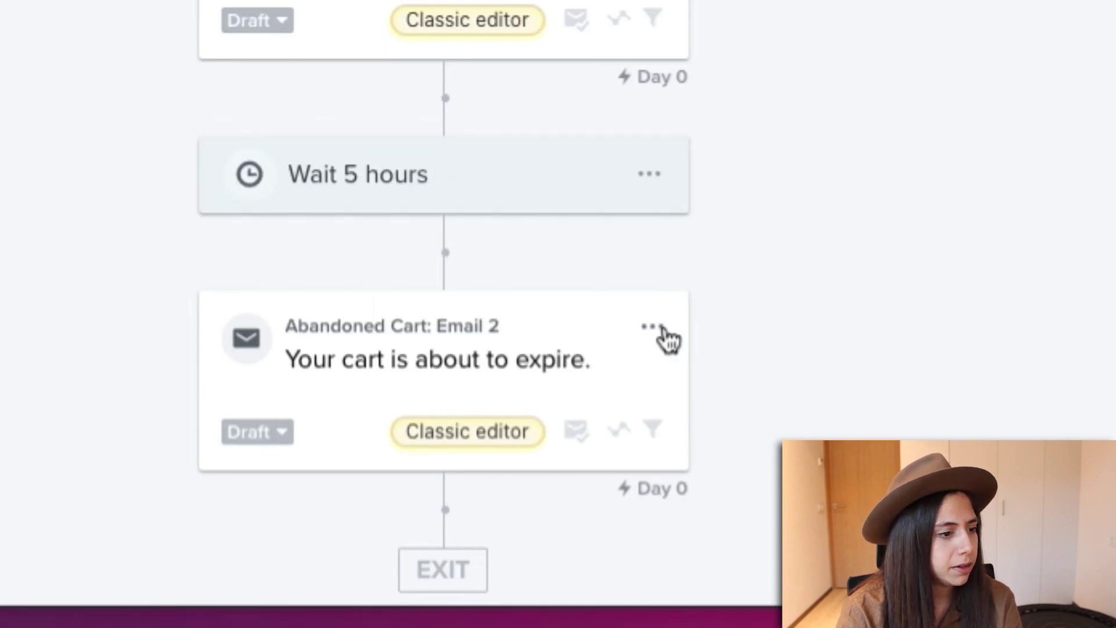
- Edit Abandoned Cart: Email 2 and replace its subject line with one ending in "TODAY"
{"action": "left_click", "coordinate": [655, 327]}
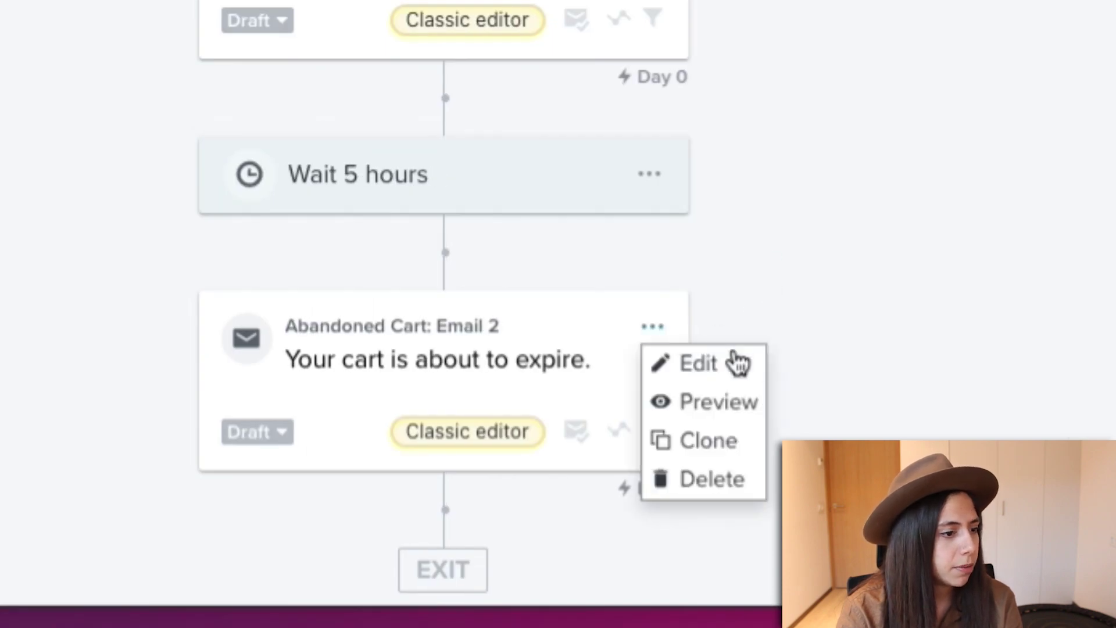
{"action": "left_click", "coordinate": [736, 364]}
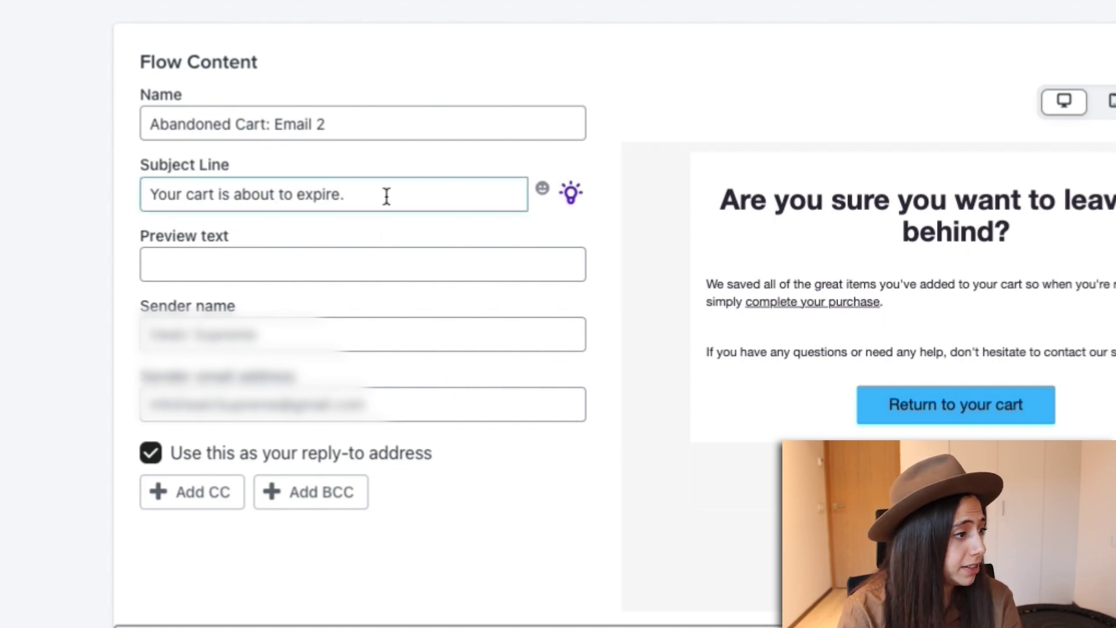
{"action": "left_click_drag", "start_coordinate": [386, 195], "coordinate": [89, 201]}
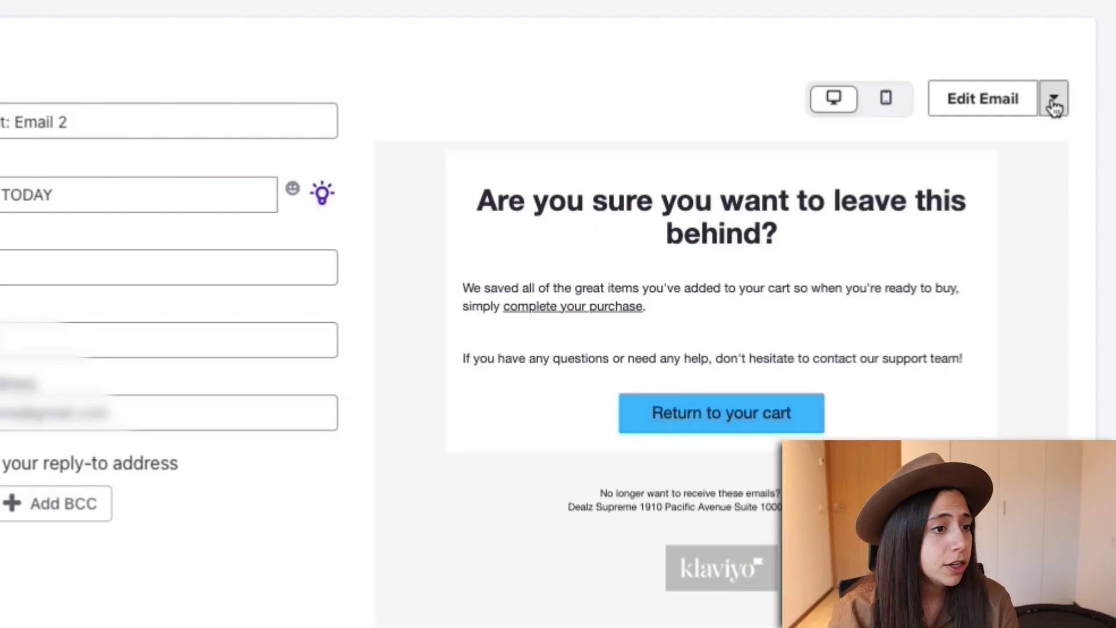
- Change Email 2's template to the saved drag-and-drop template "Abandoned carr" after previewing it
{"action": "left_click", "coordinate": [1054, 98]}
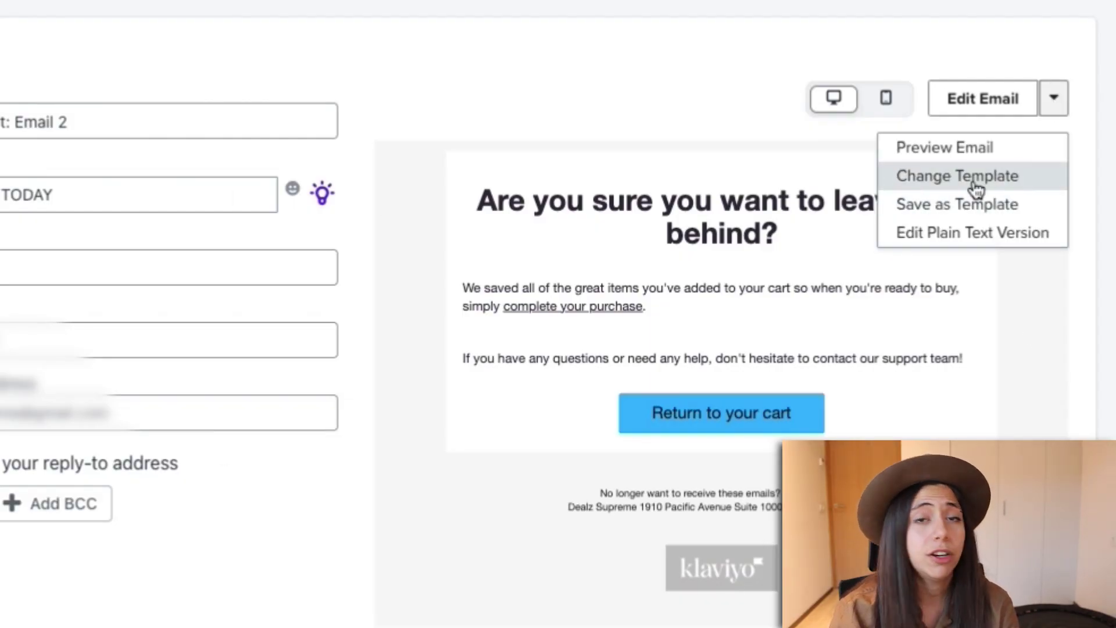
{"action": "left_click", "coordinate": [976, 183]}
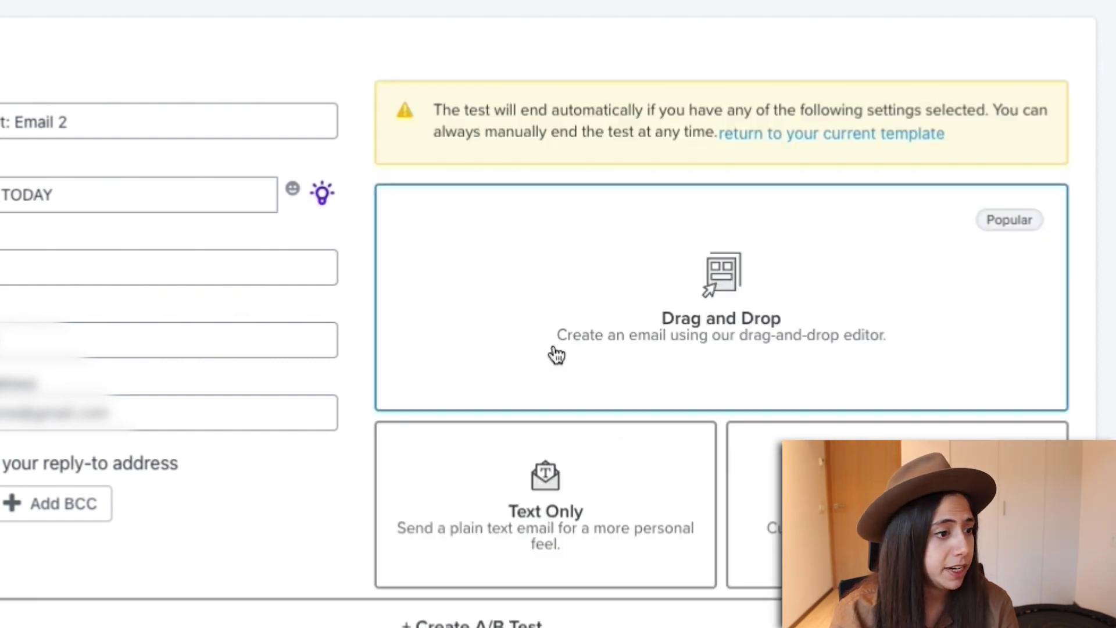
{"action": "left_click", "coordinate": [830, 315]}
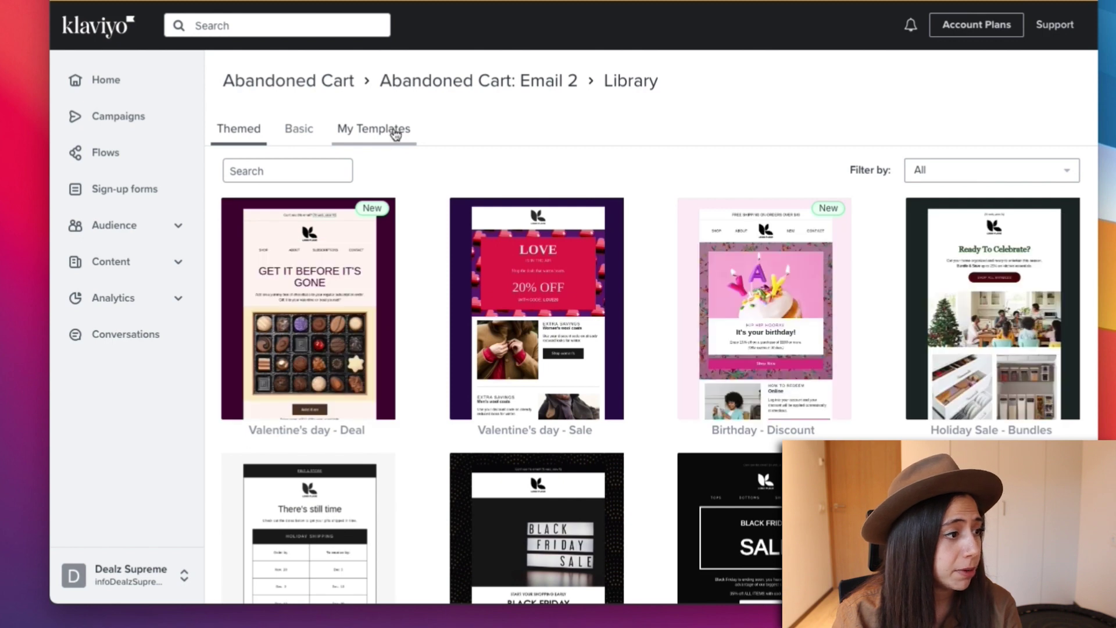
{"action": "left_click", "coordinate": [393, 130]}
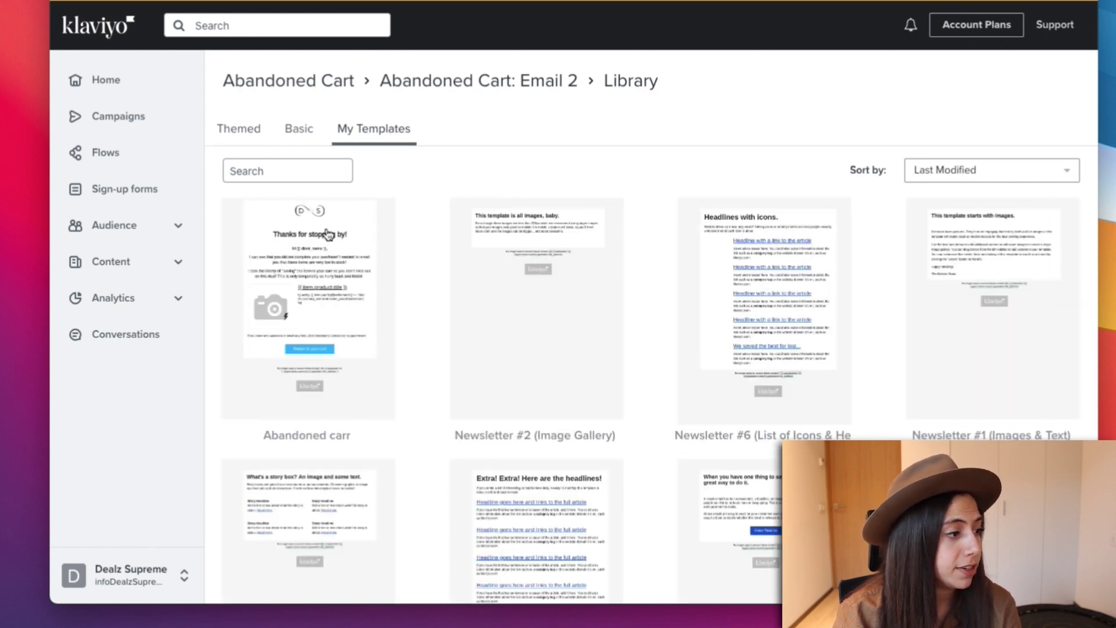
{"action": "left_click", "coordinate": [241, 332]}
{"action": "scroll", "coordinate": [644, 314], "scroll_direction": "down", "scroll_amount": 5}
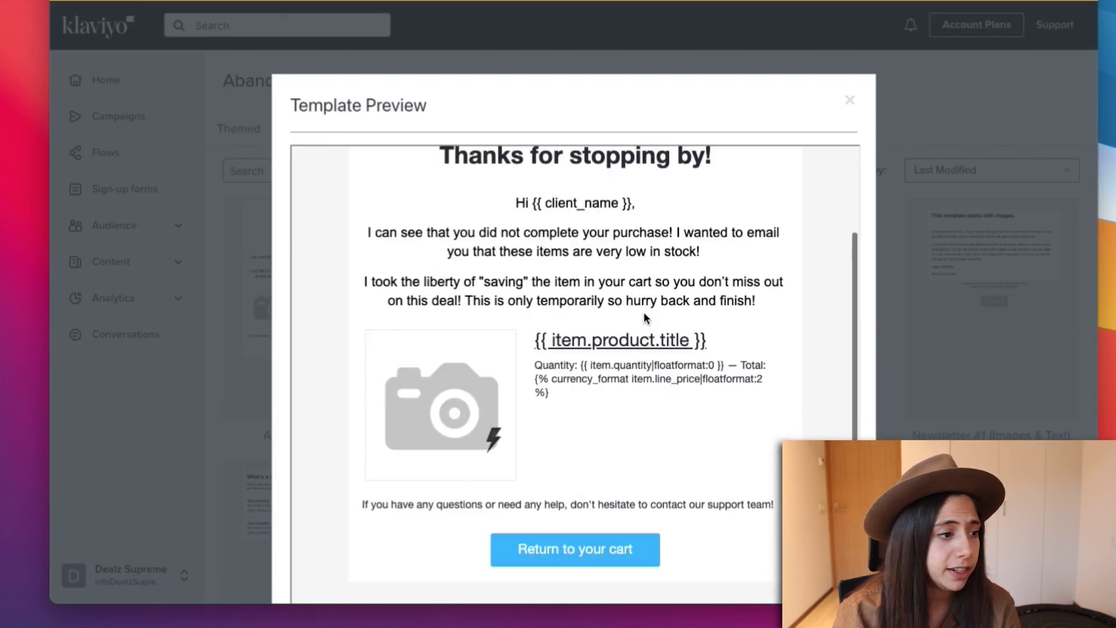
{"action": "scroll", "coordinate": [643, 313], "scroll_direction": "down", "scroll_amount": 4}
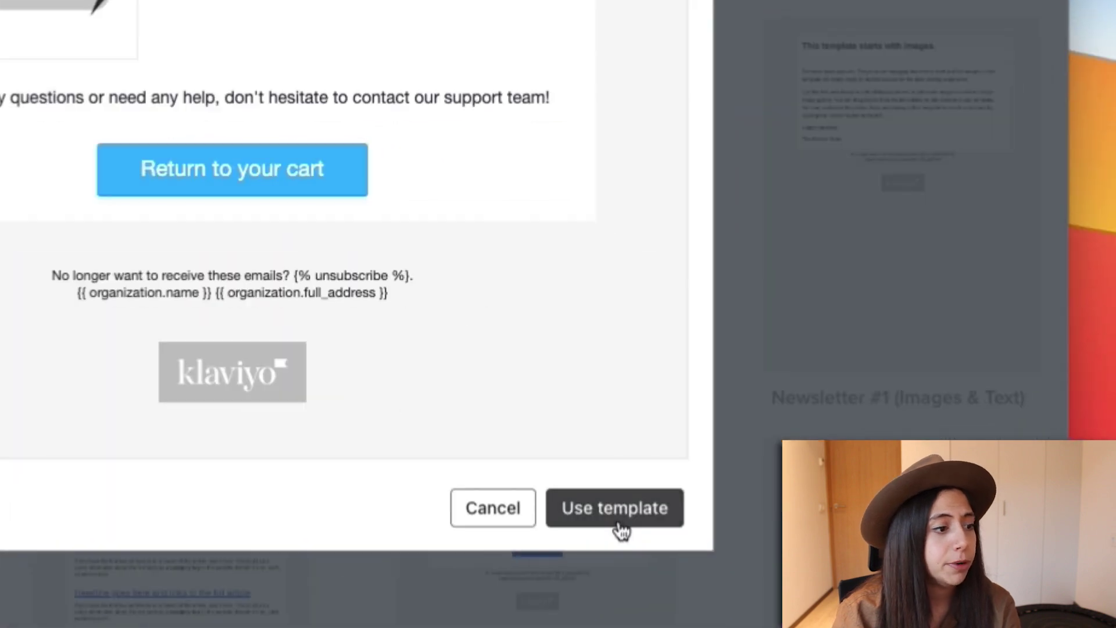
{"action": "left_click", "coordinate": [814, 508]}
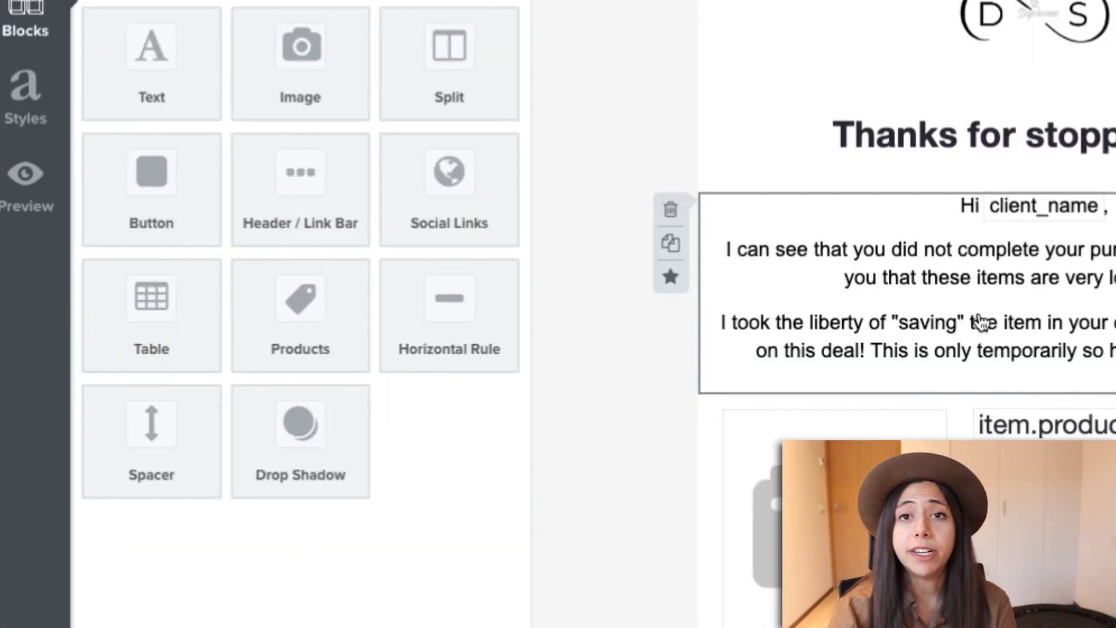
- Replace the text block's message with a pending-items note to {{client_name}} offering 15% off with {% coupon_code '15OFF' %} for the next 24 hours
{"action": "left_click", "coordinate": [980, 322]}
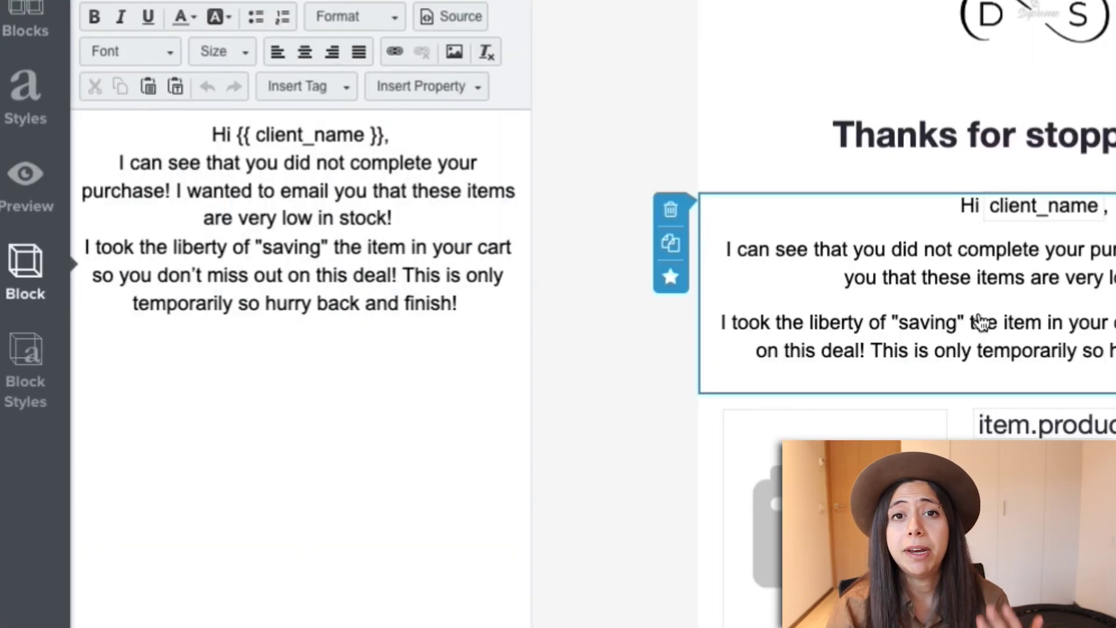
{"action": "left_click", "coordinate": [486, 195]}
{"action": "key", "text": "ctrl+a"}
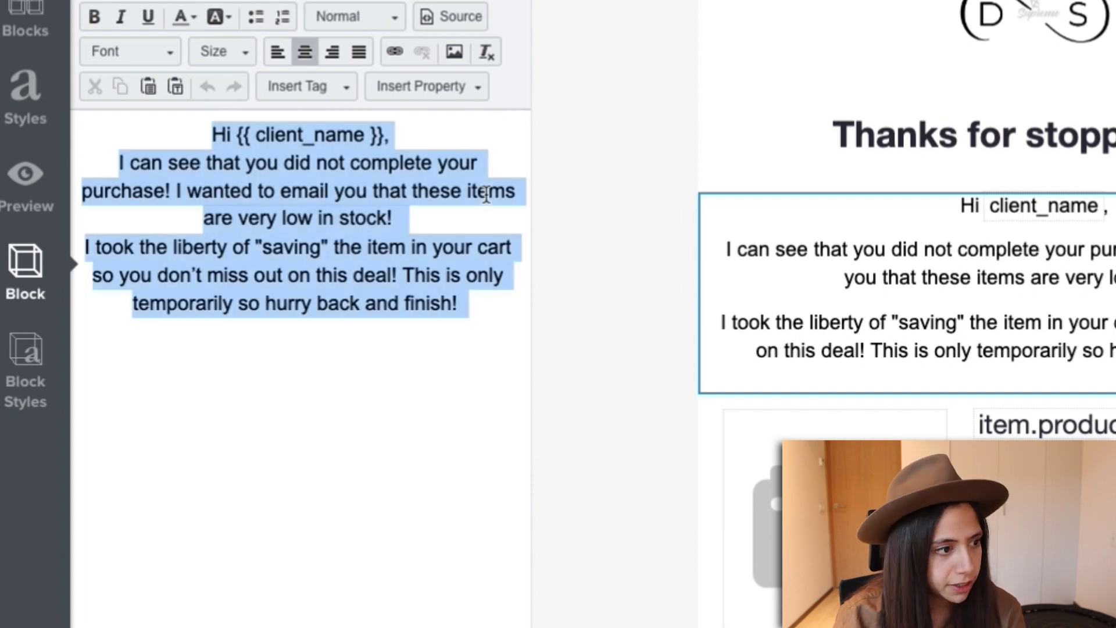
{"action": "type", "text": "Hi {{client_name}}, You still have items pending in your cart. These are extremely low in stock and we do not want you to miss out on this epic deal! We wanted to give you an extra 15% Off for you to take advantage of. Simply use : {% coupon_code '15OFF' %}  Hurry up, the coupon is only available for the next 24 hours!  Make sure to go back and finish up before they are all gone!!   Hope you enjoy!"}
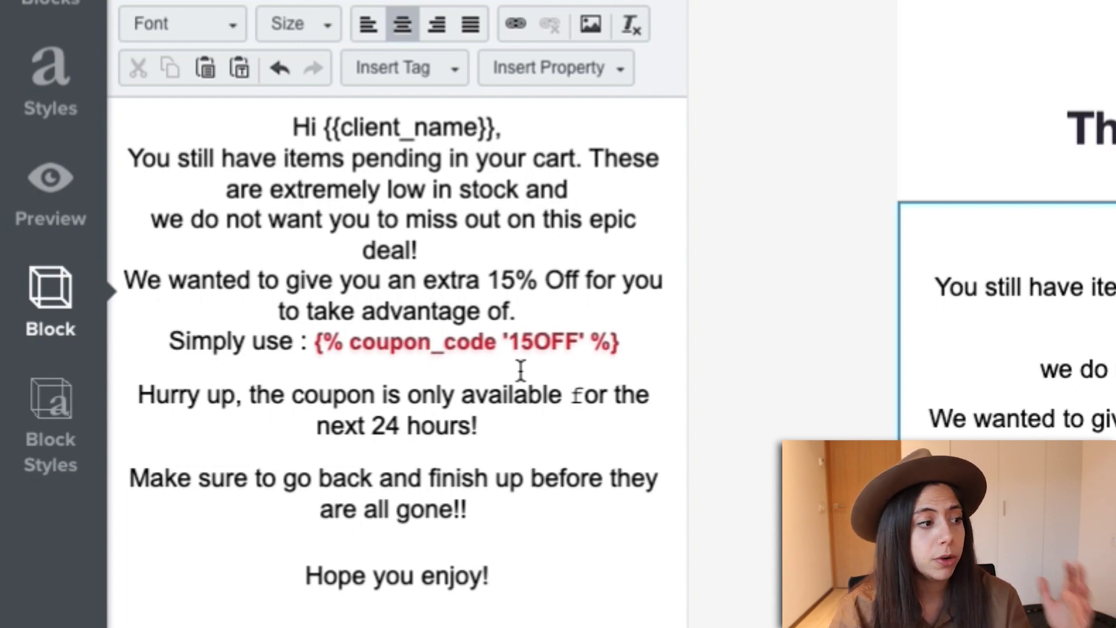
- Insert an empty line above the "Simply use" coupon code line in the message
{"action": "left_click", "coordinate": [548, 314]}
{"action": "key", "text": "Return"}
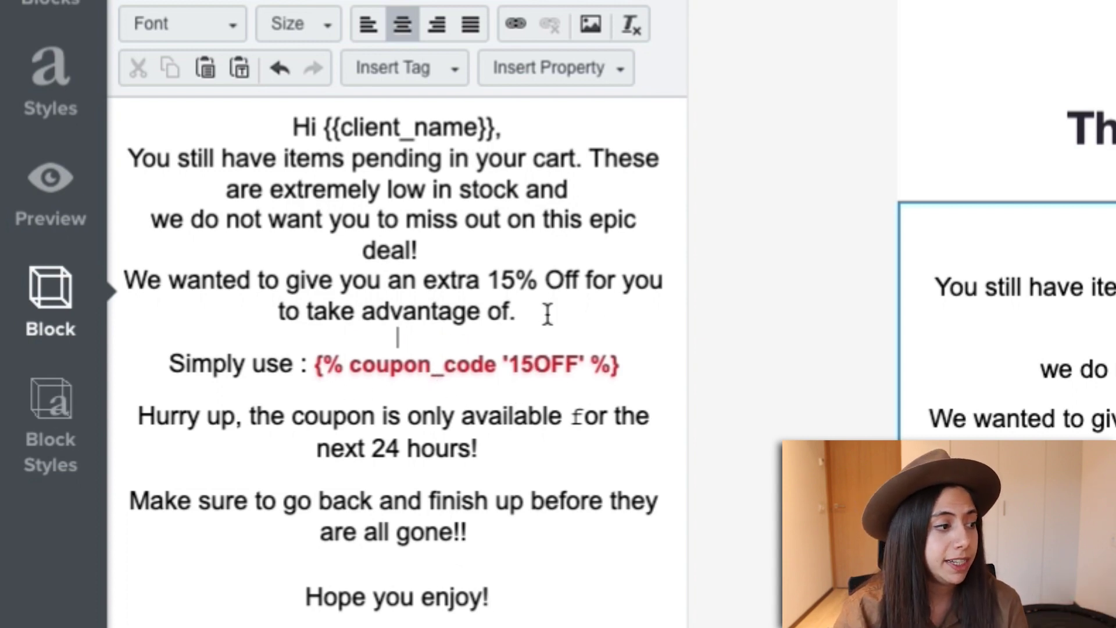
{"action": "left_click_drag", "start_coordinate": [306, 379], "coordinate": [655, 366]}
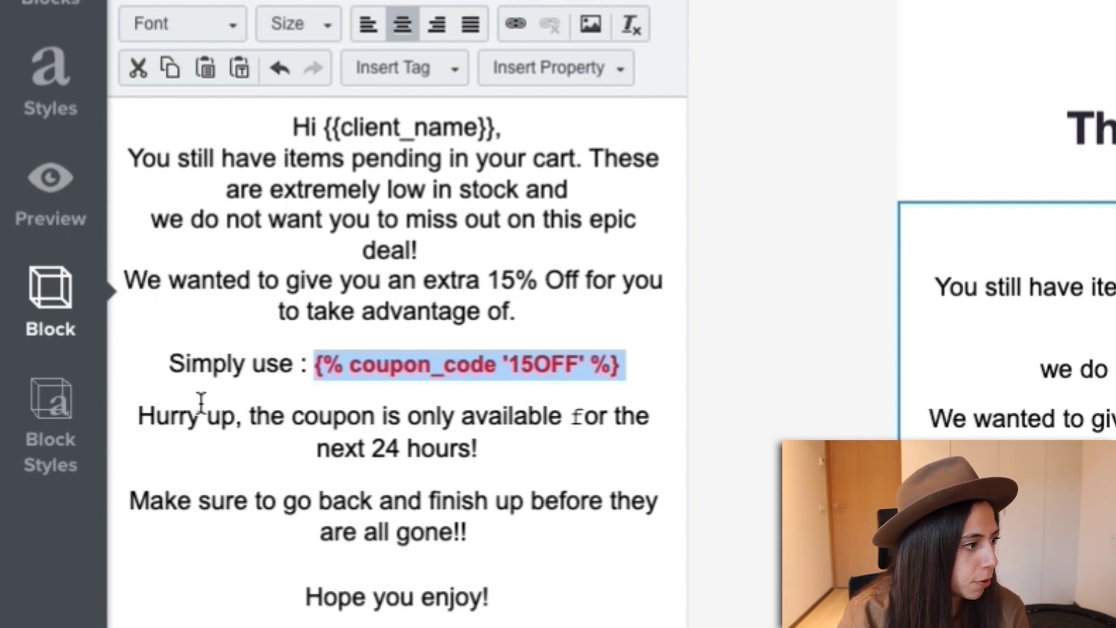
{"action": "left_click", "coordinate": [257, 416]}
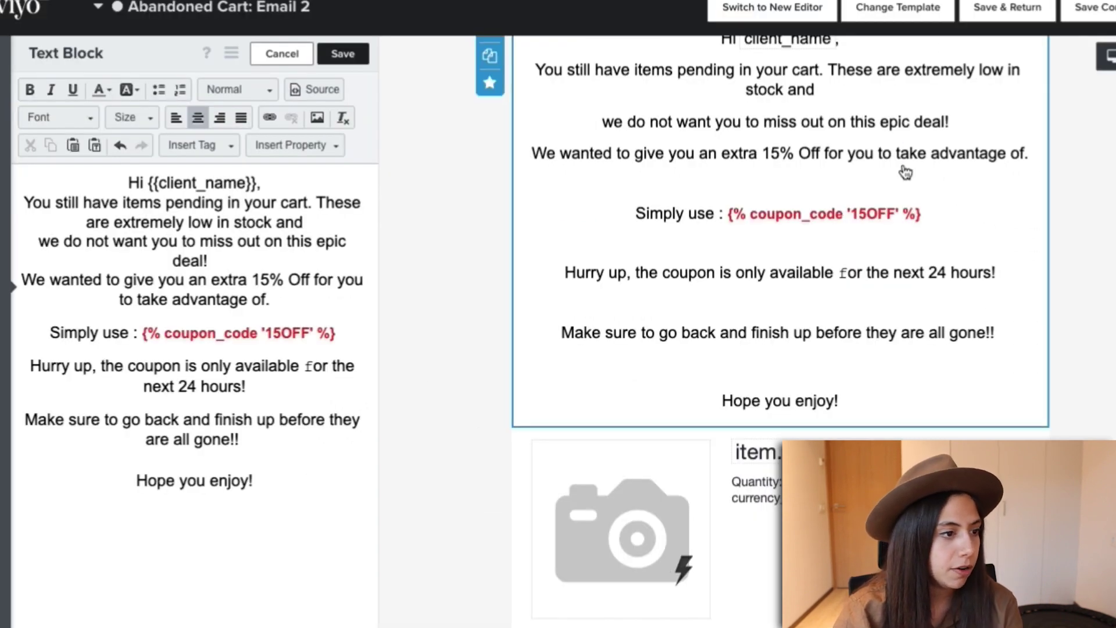
- Delete the product item block and the support team text block above the "Return to your cart" button
{"action": "scroll", "coordinate": [904, 171], "scroll_direction": "down", "scroll_amount": 5}
{"action": "left_click", "coordinate": [490, 172]}
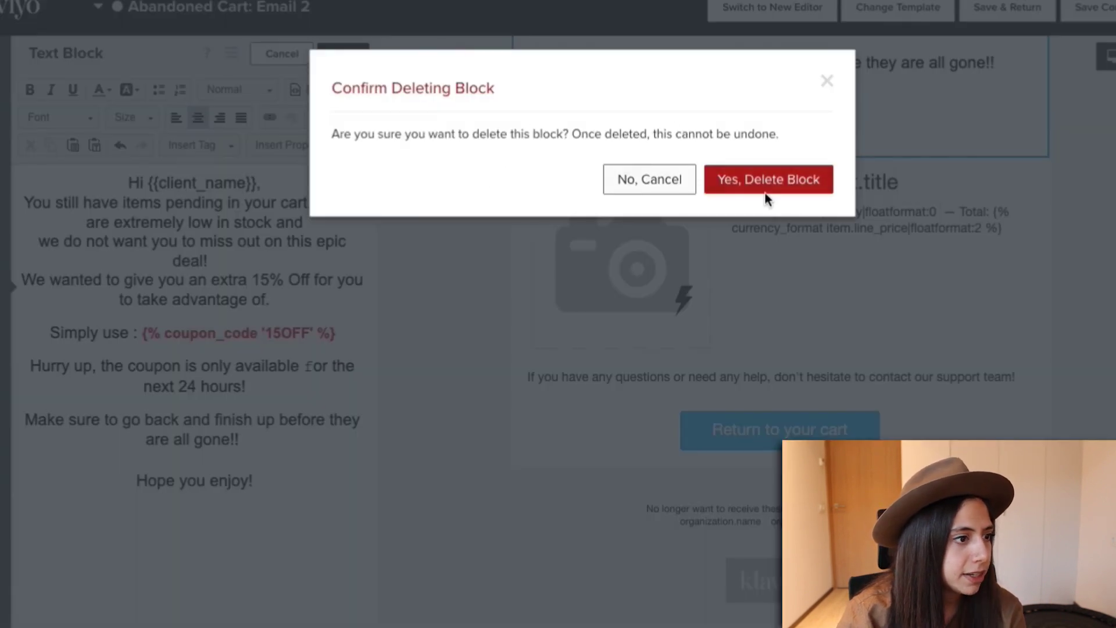
{"action": "left_click", "coordinate": [721, 179]}
{"action": "left_click", "coordinate": [490, 324]}
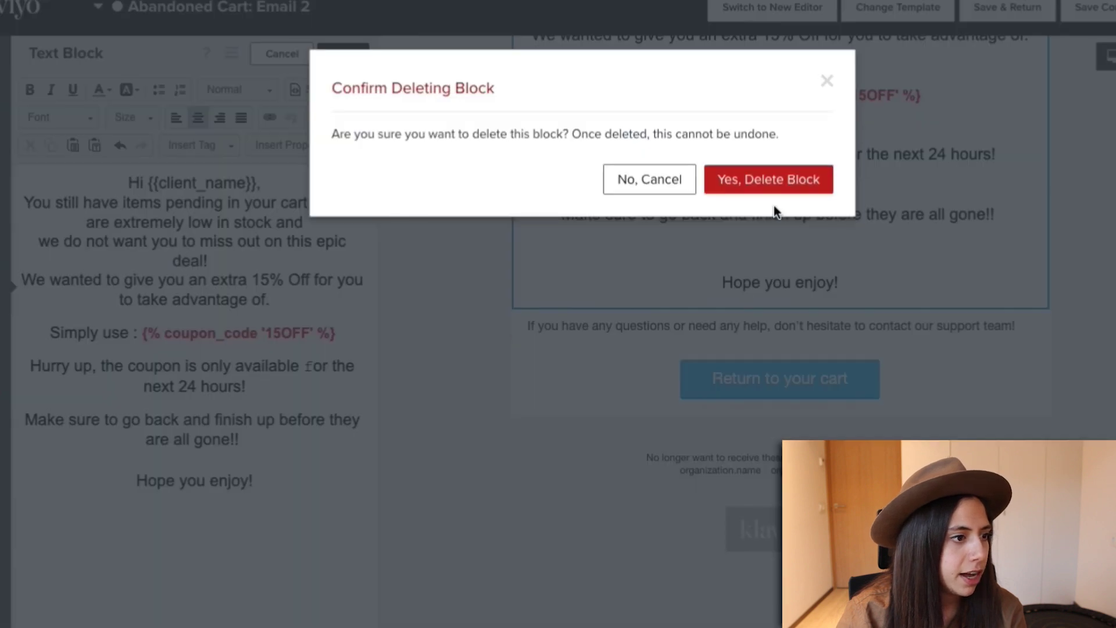
{"action": "left_click", "coordinate": [770, 180]}
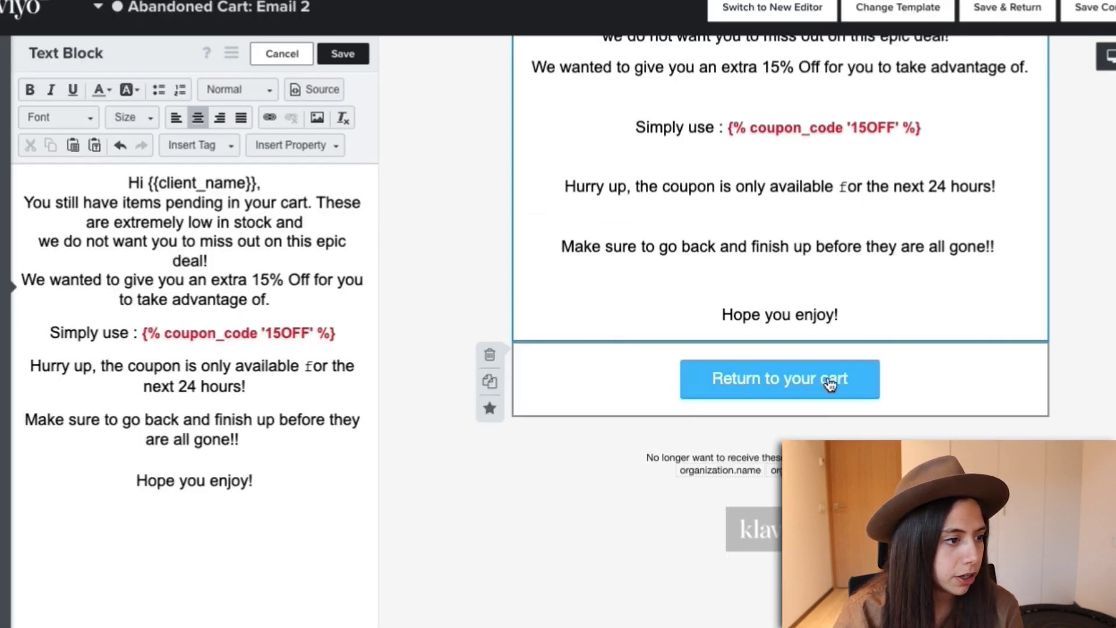
- Recolour the {% coupon_code '15OFF' %} text in Email 2's message light blue to match the "Return to your cart" button
{"action": "scroll", "coordinate": [831, 384], "scroll_direction": "up", "scroll_amount": 3}
{"action": "left_click_drag", "start_coordinate": [360, 333], "coordinate": [144, 336]}
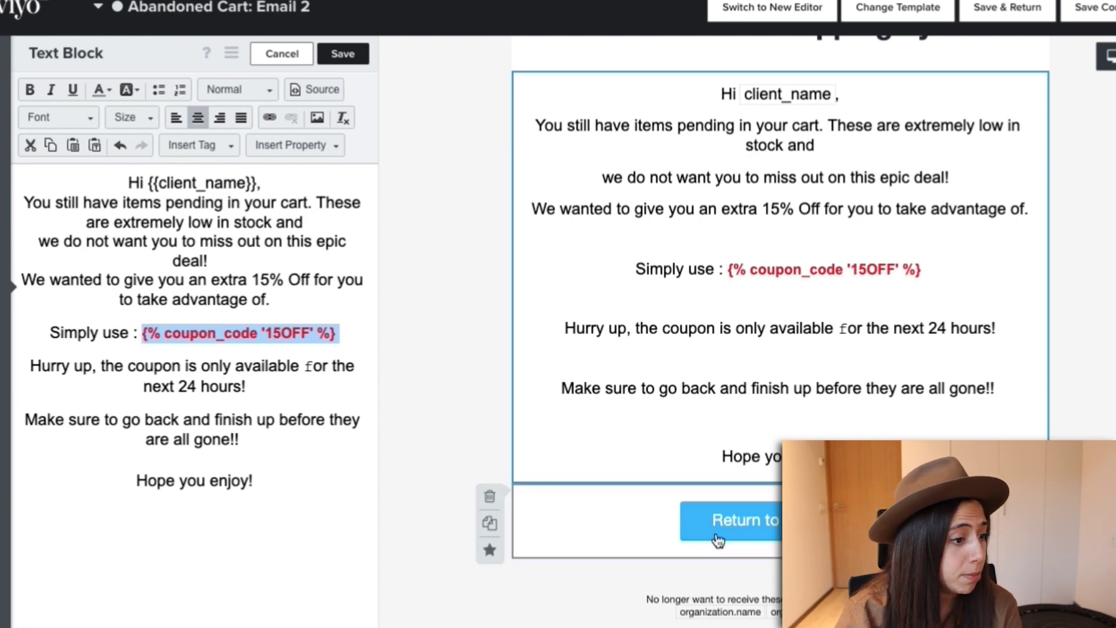
{"action": "left_click", "coordinate": [102, 89]}
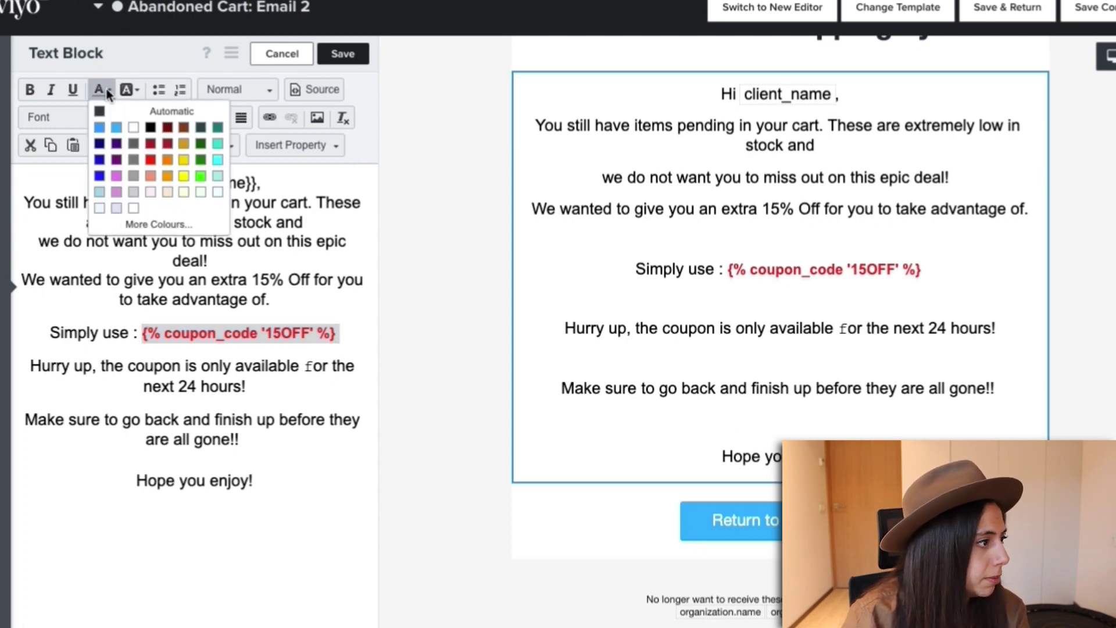
{"action": "left_click", "coordinate": [116, 129]}
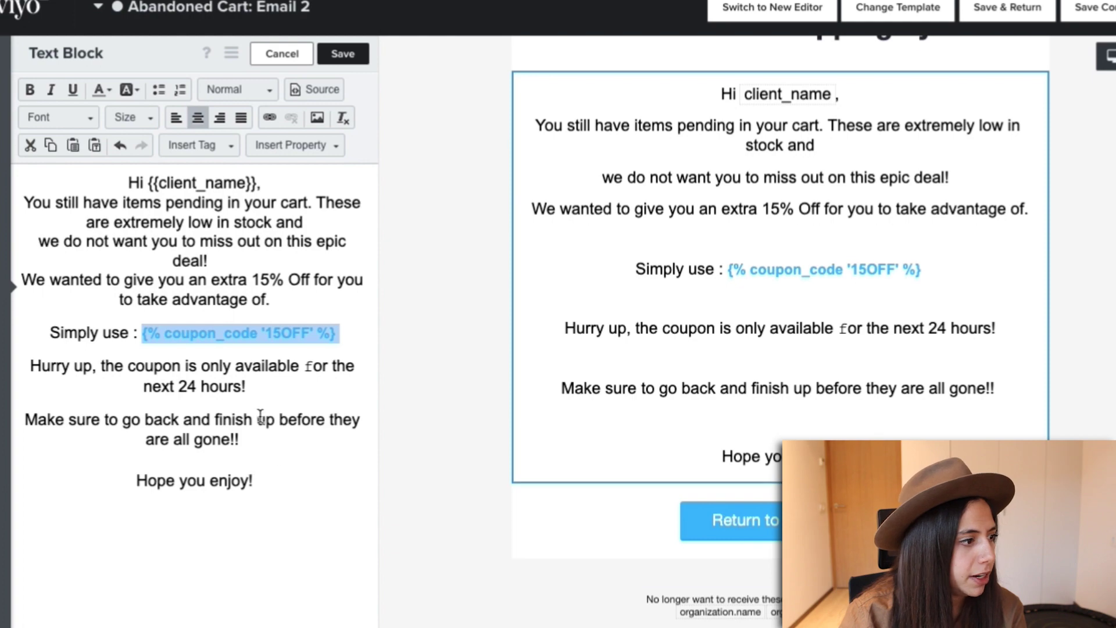
{"action": "left_click", "coordinate": [819, 390]}
{"action": "scroll", "coordinate": [819, 389], "scroll_direction": "up", "scroll_amount": 3}
{"action": "scroll", "coordinate": [901, 411], "scroll_direction": "down", "scroll_amount": 6}
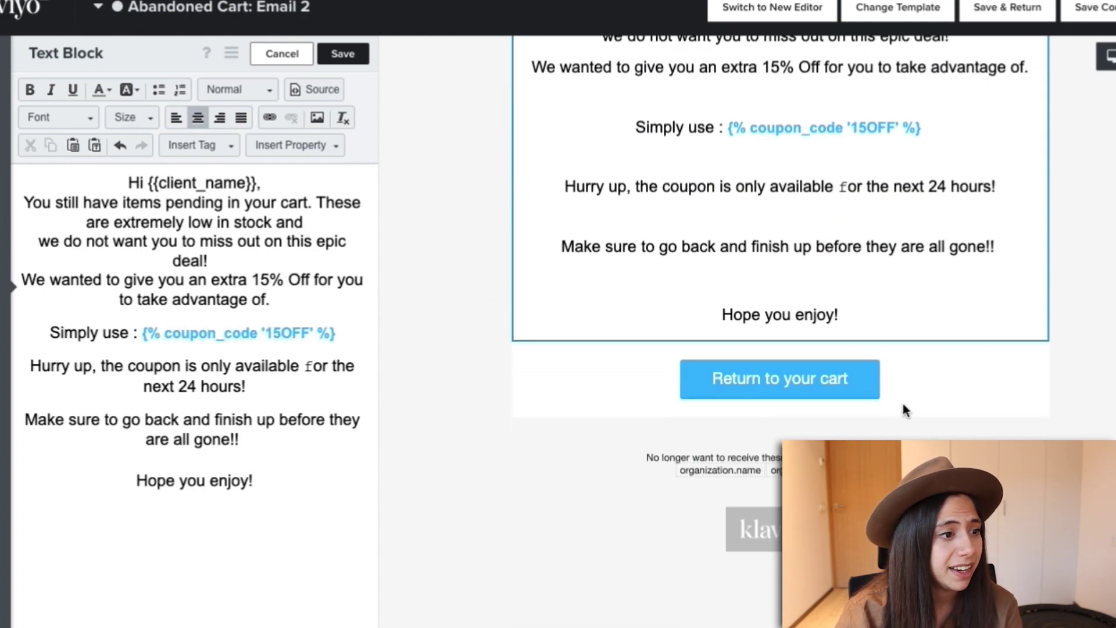
{"action": "scroll", "coordinate": [902, 400], "scroll_direction": "up", "scroll_amount": 6}
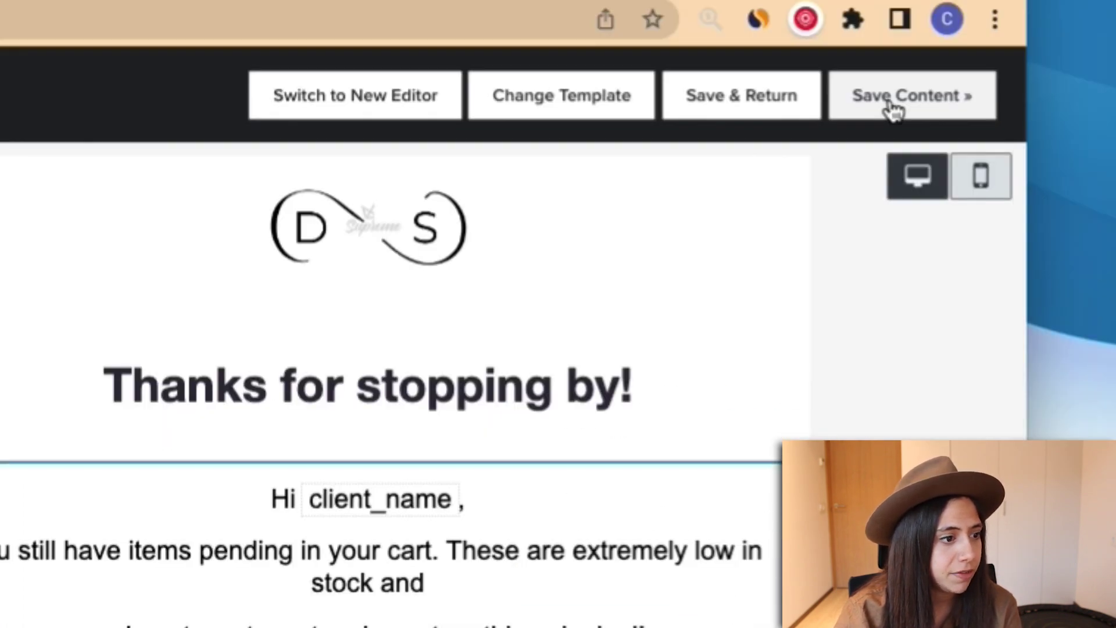
- Save Email 2's content, return to the flow and save the 5-hour delay between the two emails
{"action": "left_click", "coordinate": [892, 111]}
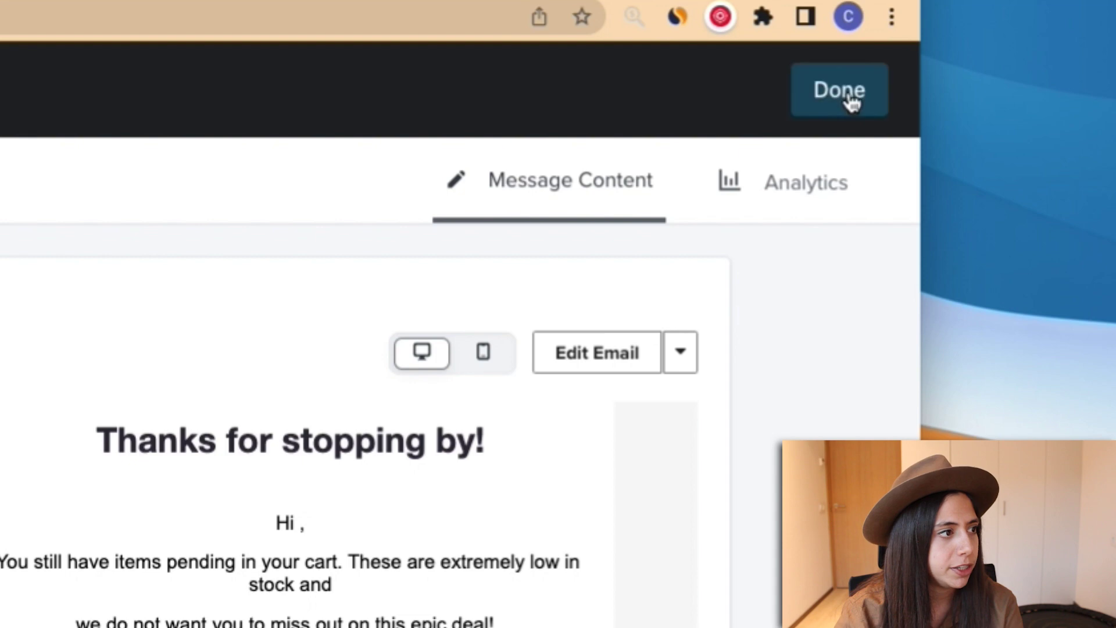
{"action": "left_click", "coordinate": [848, 97]}
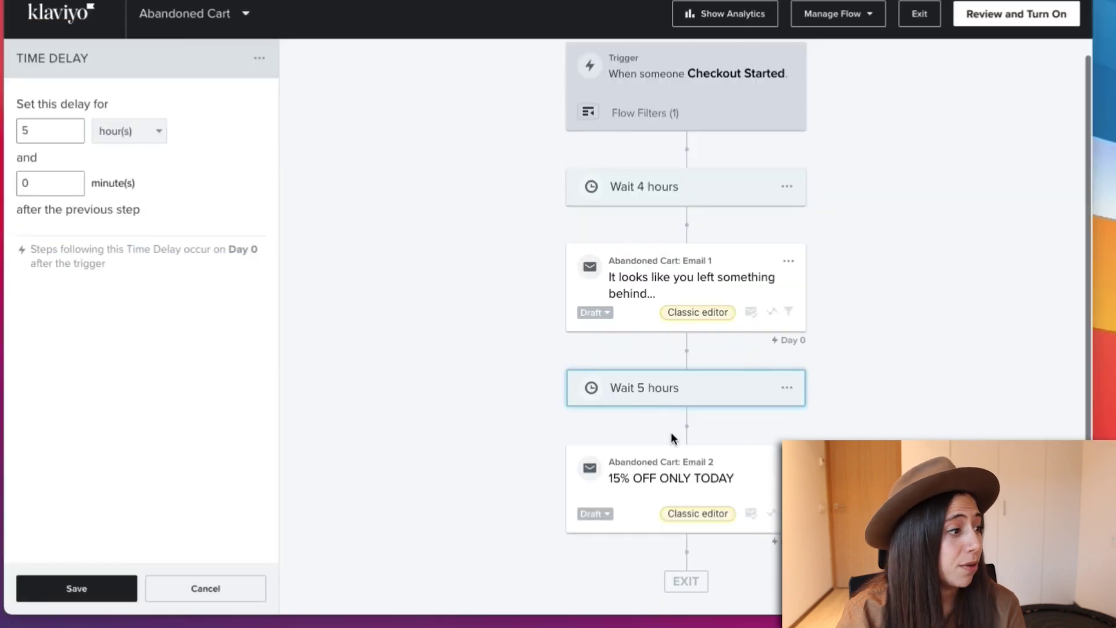
{"action": "left_click", "coordinate": [85, 590]}
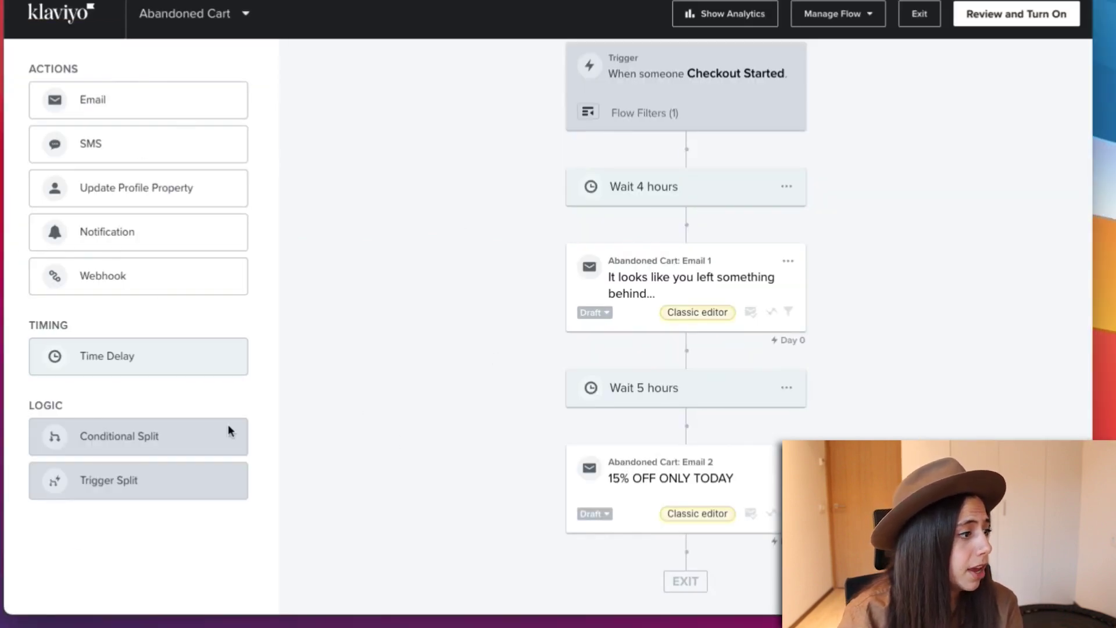
- Add a 22-hour time delay after Email 2 in the abandoned cart flow
{"action": "left_click_drag", "start_coordinate": [97, 362], "coordinate": [655, 514]}
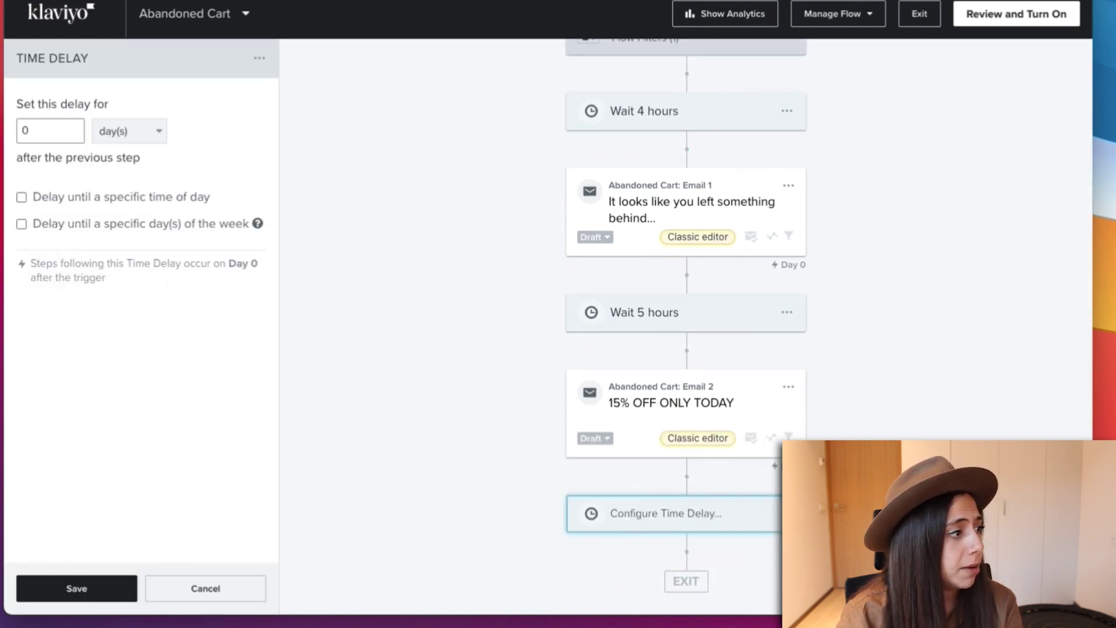
{"action": "left_click", "coordinate": [21, 129]}
{"action": "left_click", "coordinate": [139, 143]}
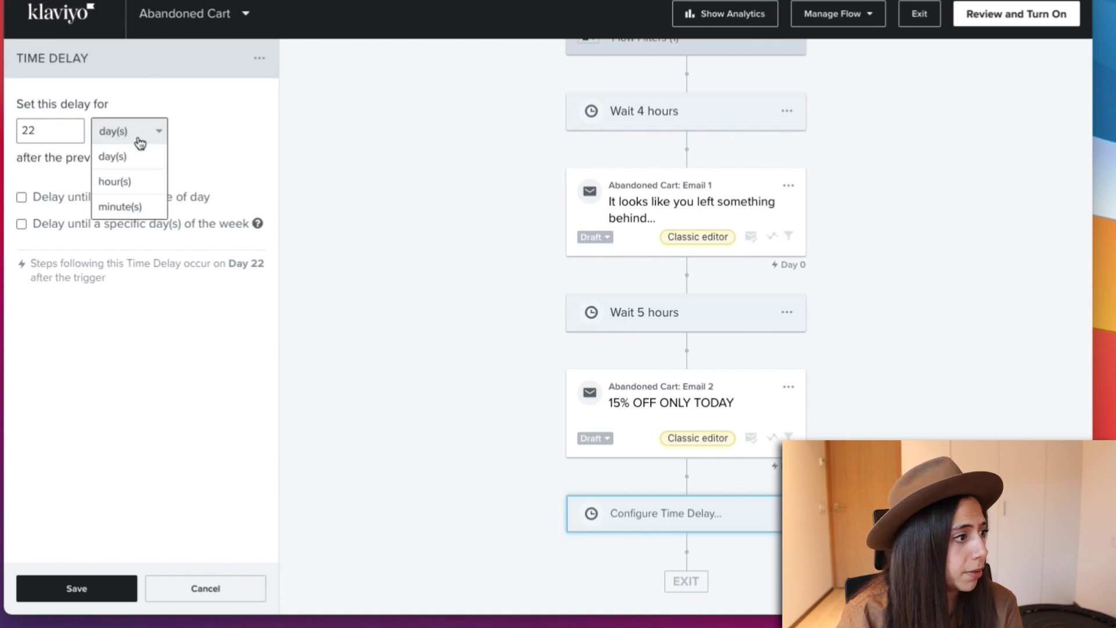
{"action": "left_click", "coordinate": [142, 179]}
{"action": "left_click", "coordinate": [483, 100]}
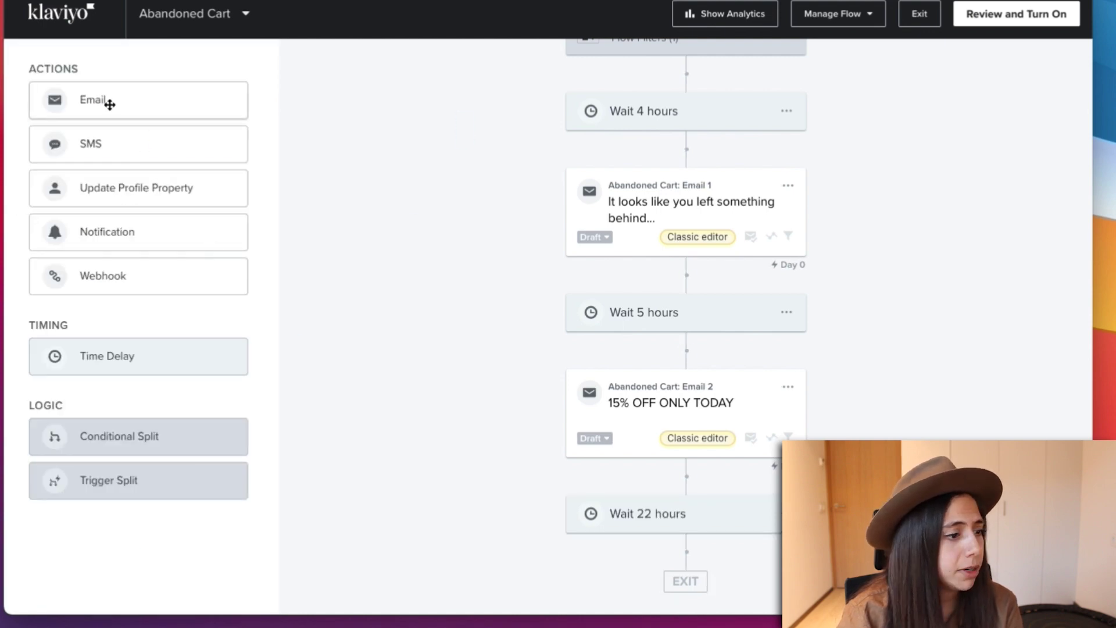
- Add a third email after the 22-hour delay and set its subject line to "Last Chance for 15% Off"
{"action": "left_click_drag", "start_coordinate": [110, 103], "coordinate": [664, 530]}
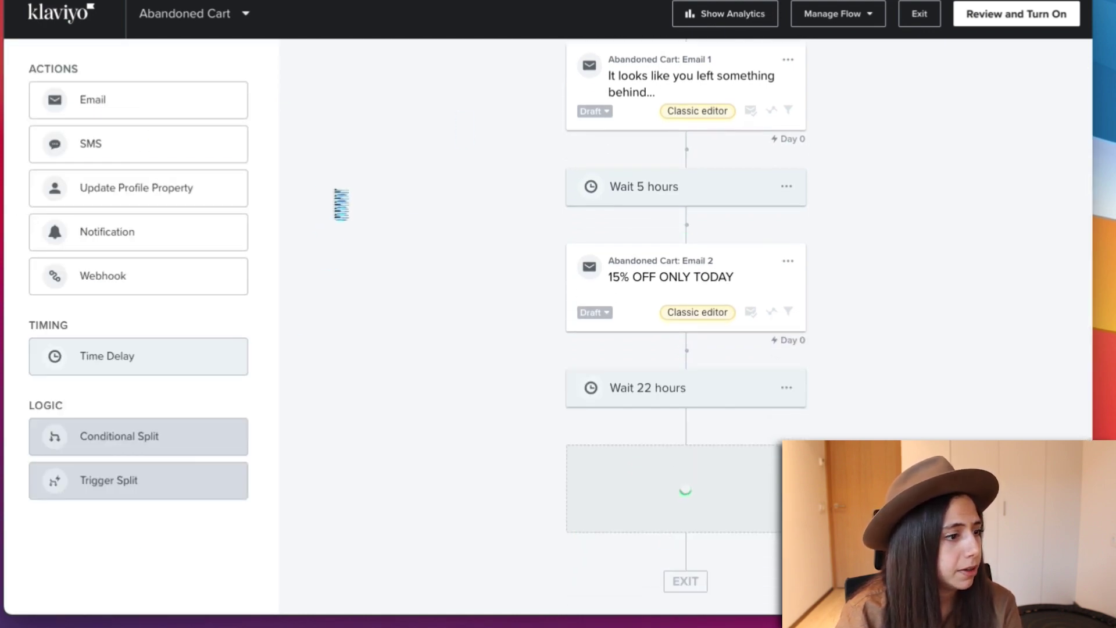
{"action": "left_click", "coordinate": [788, 466]}
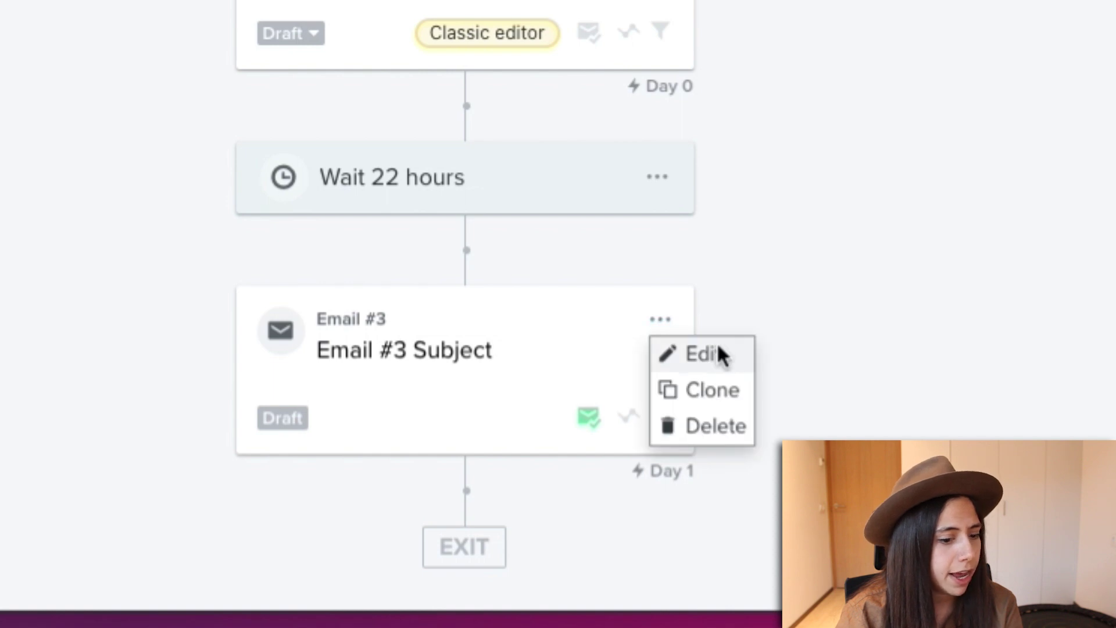
{"action": "left_click", "coordinate": [715, 349]}
{"action": "left_click_drag", "start_coordinate": [259, 215], "coordinate": [12, 206]}
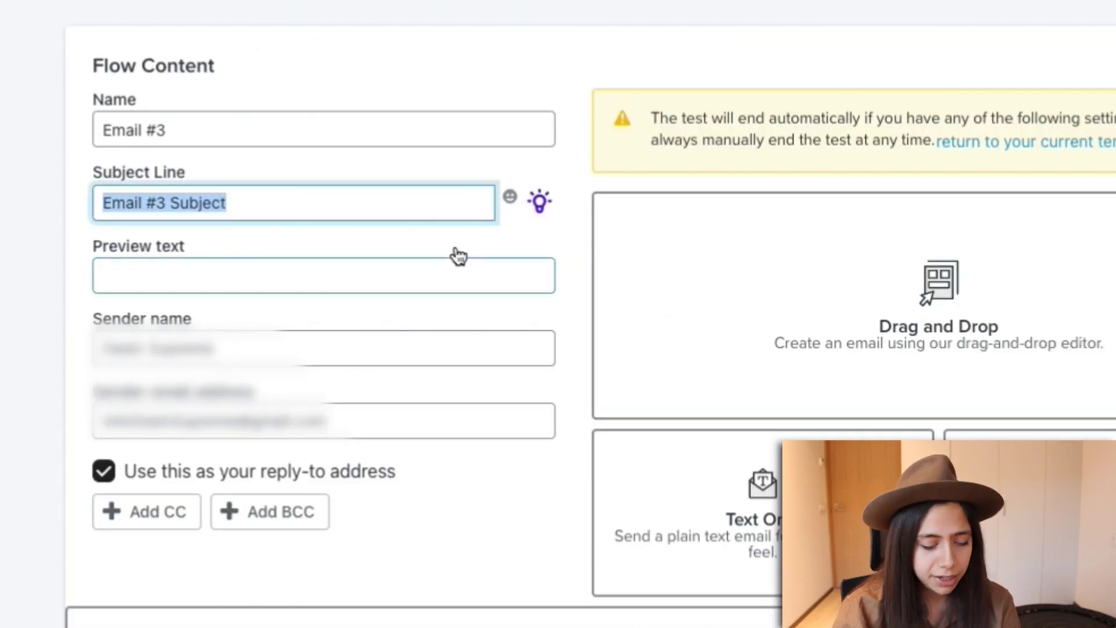
{"action": "type", "text": "Last Chance for 15% Off"}
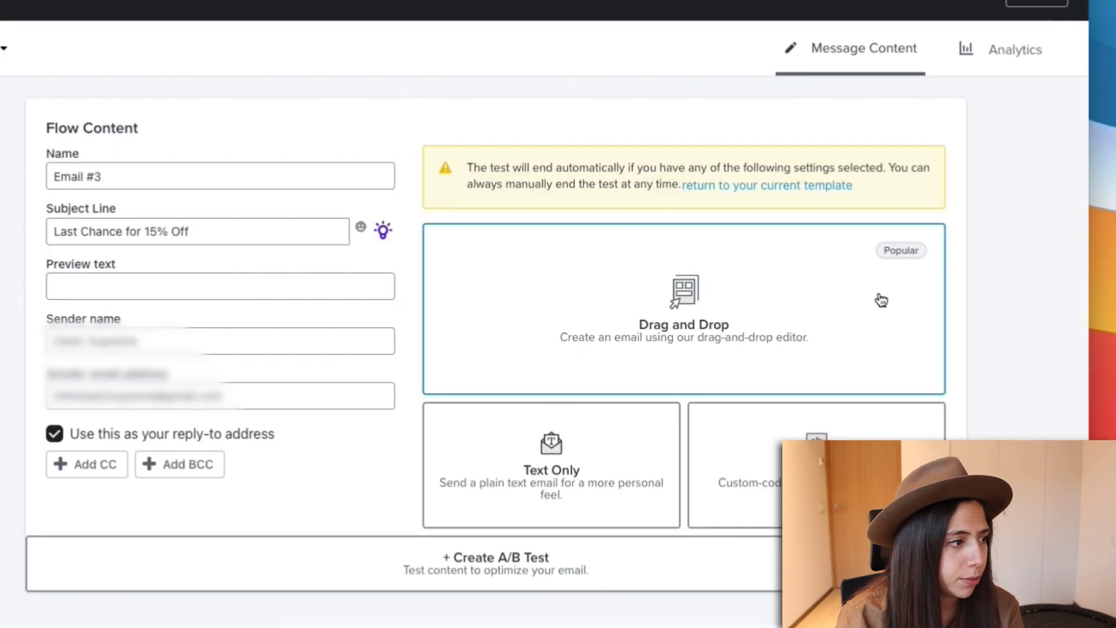
- Use the saved drag-and-drop template "Abandoned carr" for Email #3 after previewing it
{"action": "left_click", "coordinate": [493, 300]}
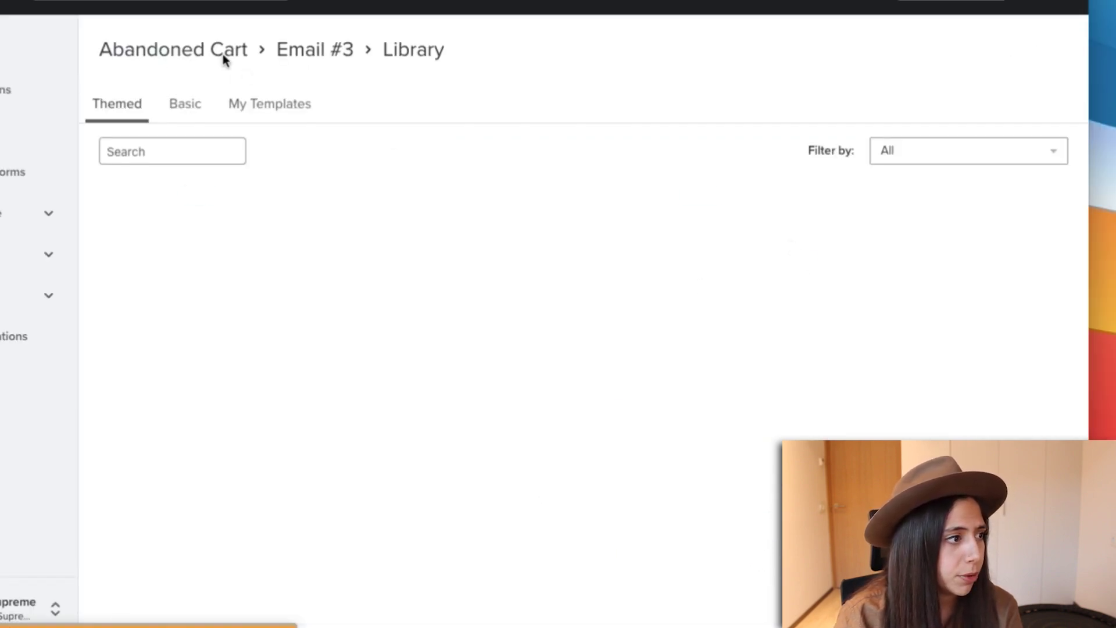
{"action": "left_click", "coordinate": [285, 103]}
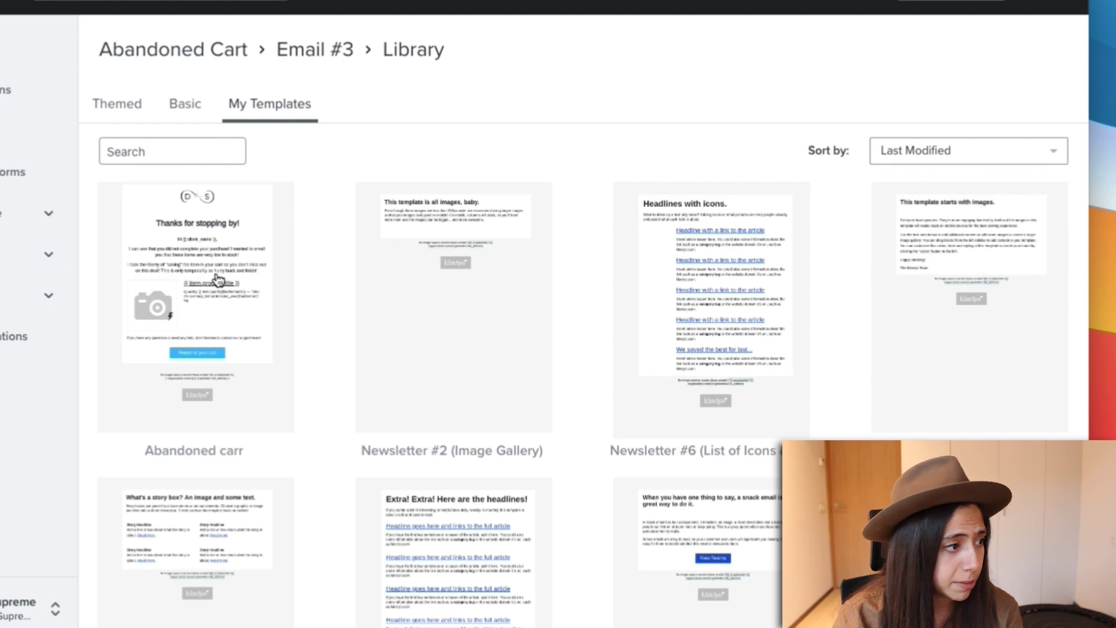
{"action": "left_click", "coordinate": [197, 308]}
{"action": "scroll", "coordinate": [625, 416], "scroll_direction": "down", "scroll_amount": 5}
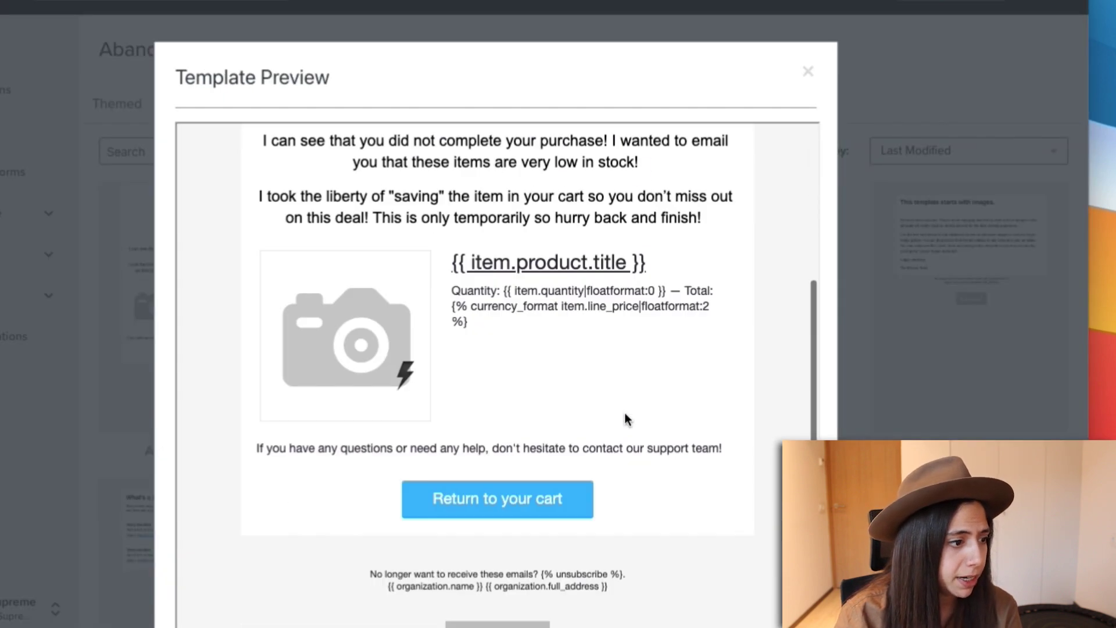
{"action": "left_click", "coordinate": [753, 528]}
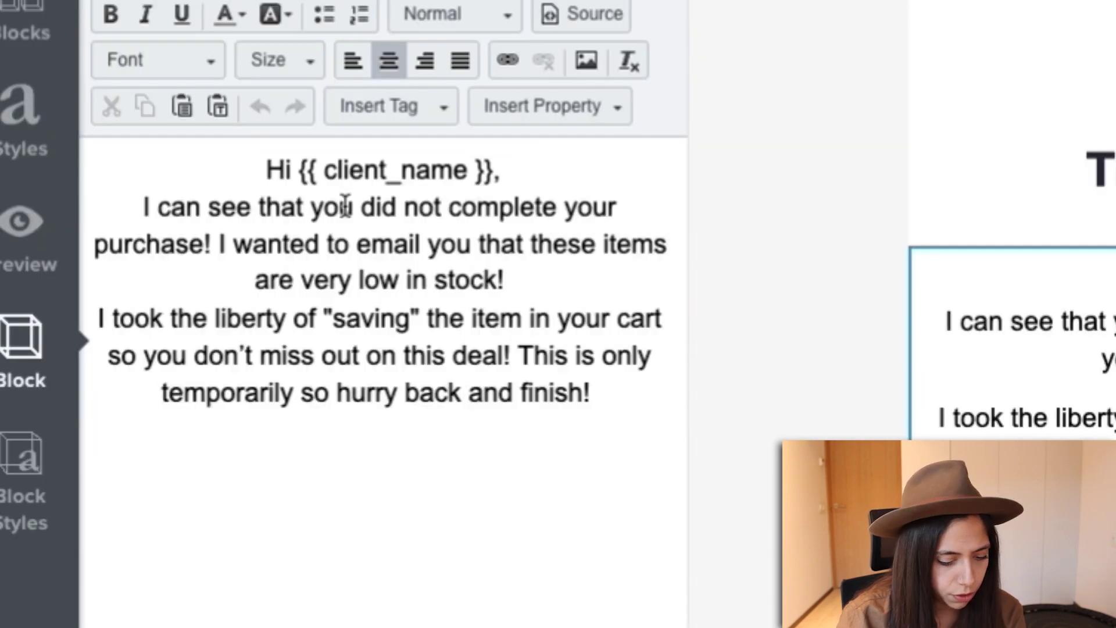
- Replace the text block's message with a centred note to {{client_name}} that the 15% off code {% coupon_code '15OFF' %} expires in exactly 2 hours
{"action": "key", "text": "ctrl+a"}
{"action": "type", "text": "Hi {{client_name}}, Don't miss out on this awesome deal! Your 15% Off is about to expire in exactly 2 hours. Simply use : {% coupon_code '15OFF' %} Hurry up before the code expires!"}
{"action": "key", "text": "ctrl+a"}
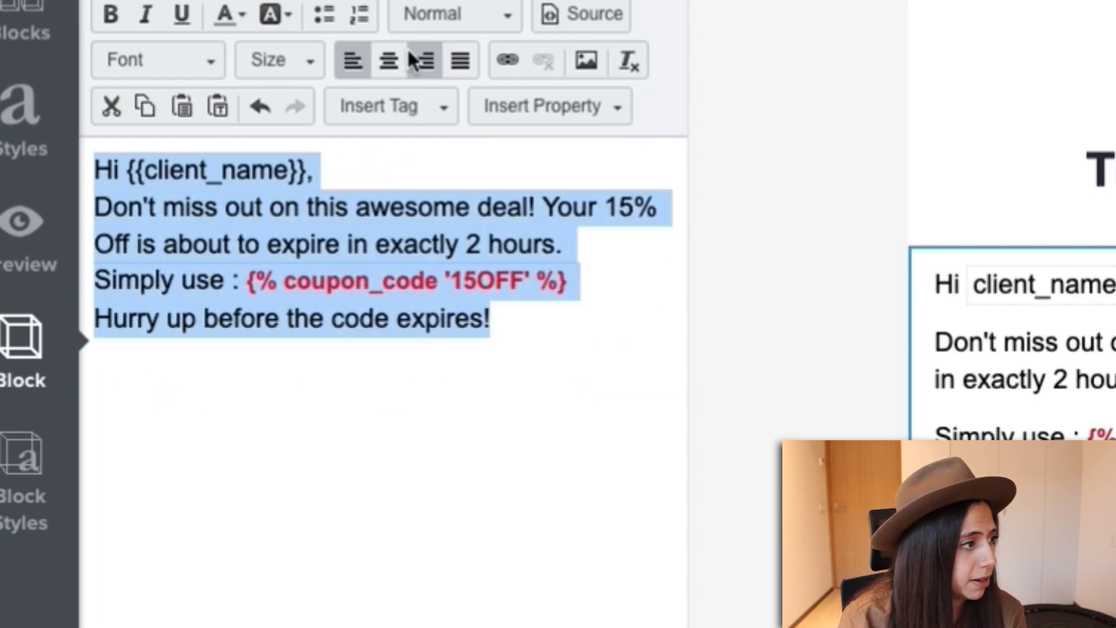
{"action": "left_click", "coordinate": [392, 57]}
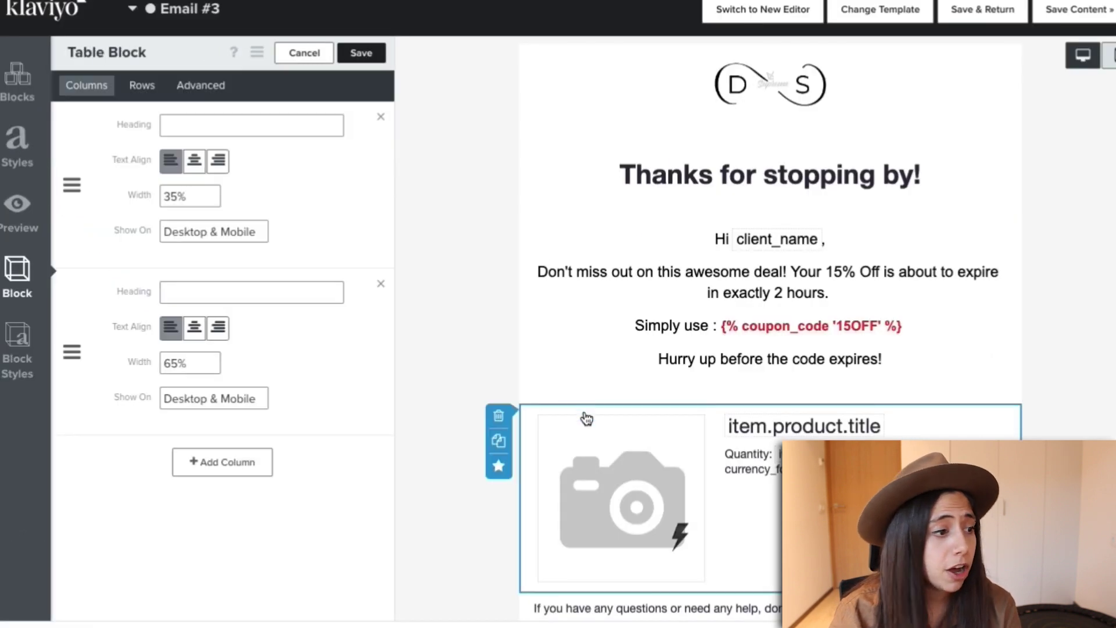
- Delete the product item table block and the support team text block from Email #3
{"action": "left_click", "coordinate": [502, 425]}
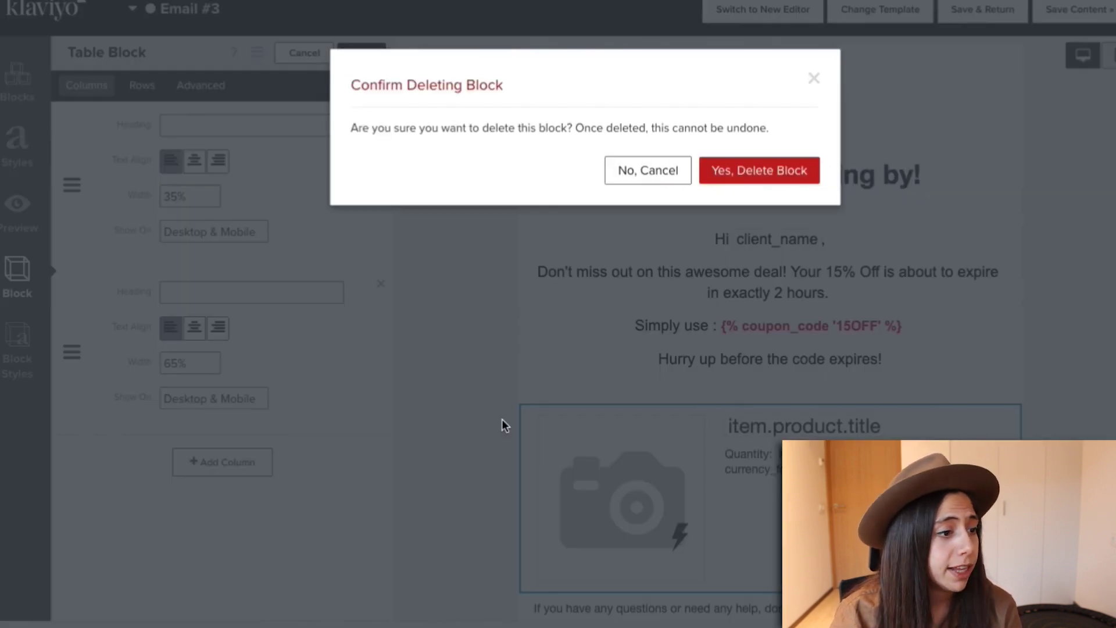
{"action": "left_click", "coordinate": [760, 168]}
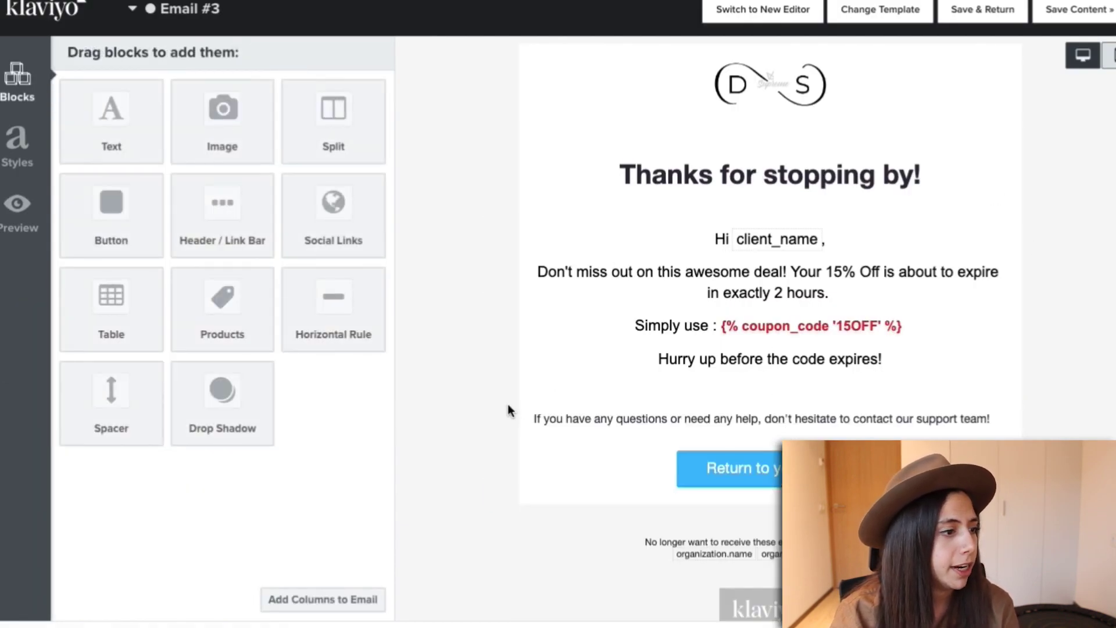
{"action": "left_click", "coordinate": [495, 418]}
{"action": "left_click", "coordinate": [744, 167]}
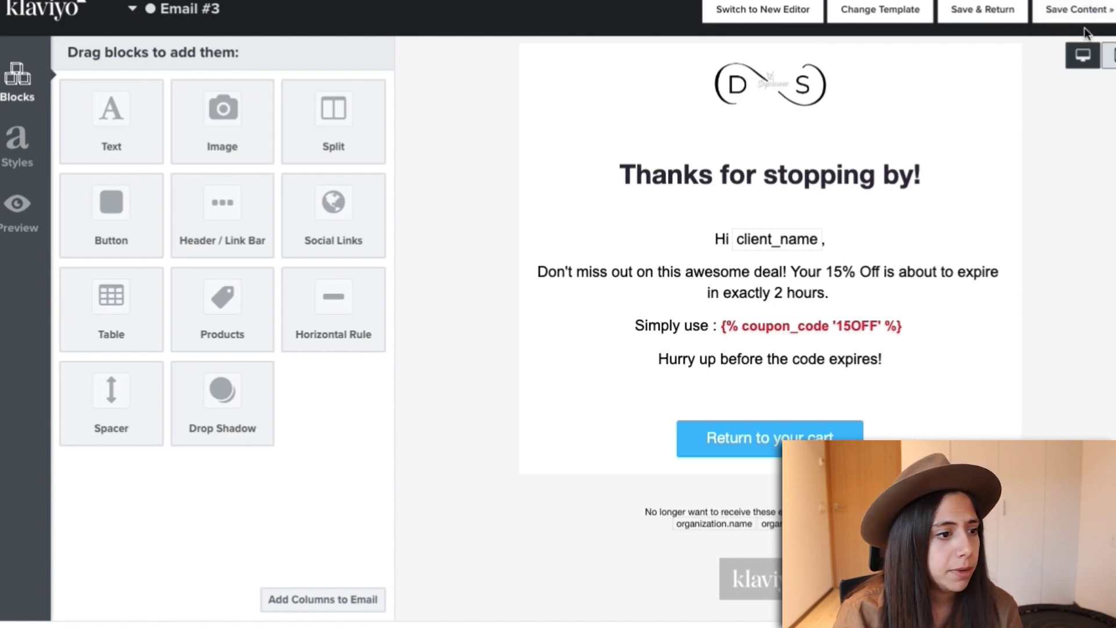
- Recolour the coupon code text in Email #3 light blue, save the email content and return to the flow
{"action": "left_click", "coordinate": [855, 300]}
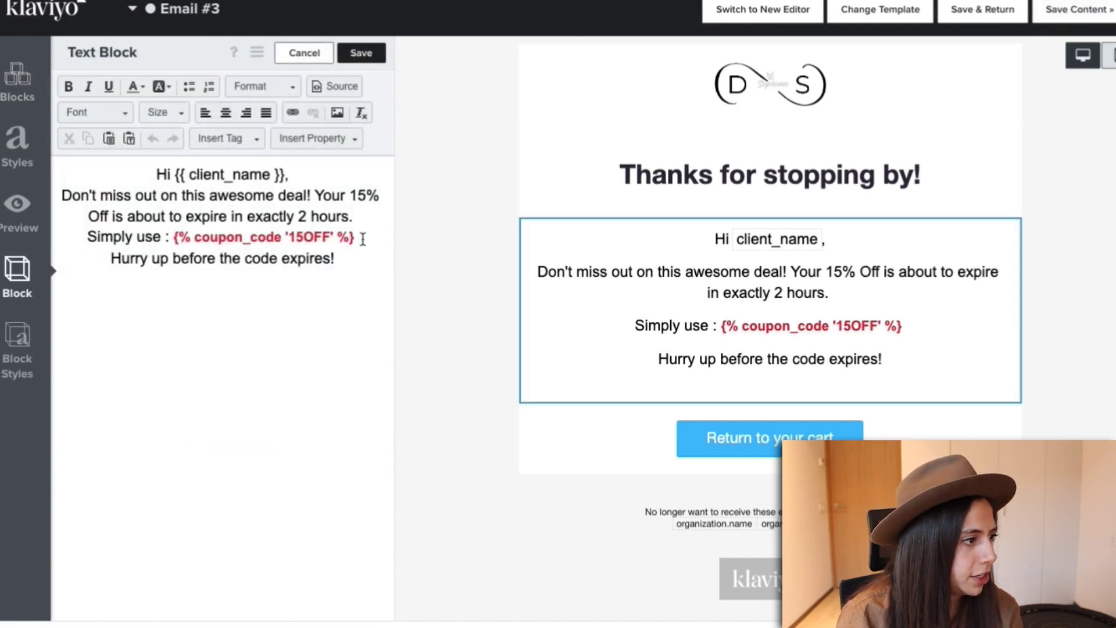
{"action": "left_click_drag", "start_coordinate": [365, 239], "coordinate": [174, 236]}
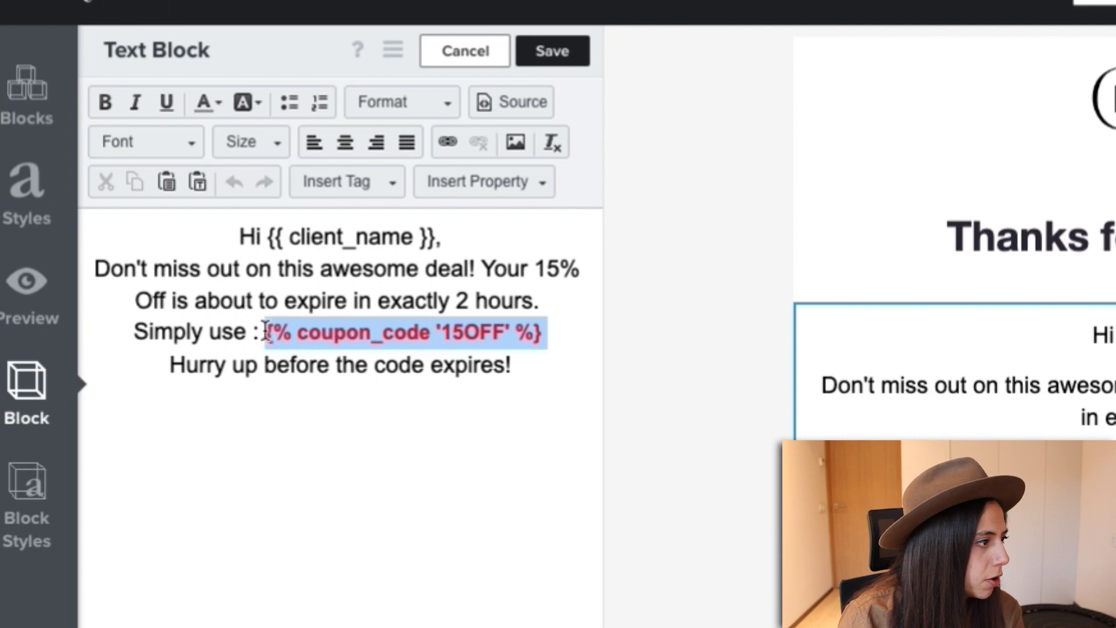
{"action": "left_click", "coordinate": [211, 93]}
{"action": "left_click", "coordinate": [206, 156]}
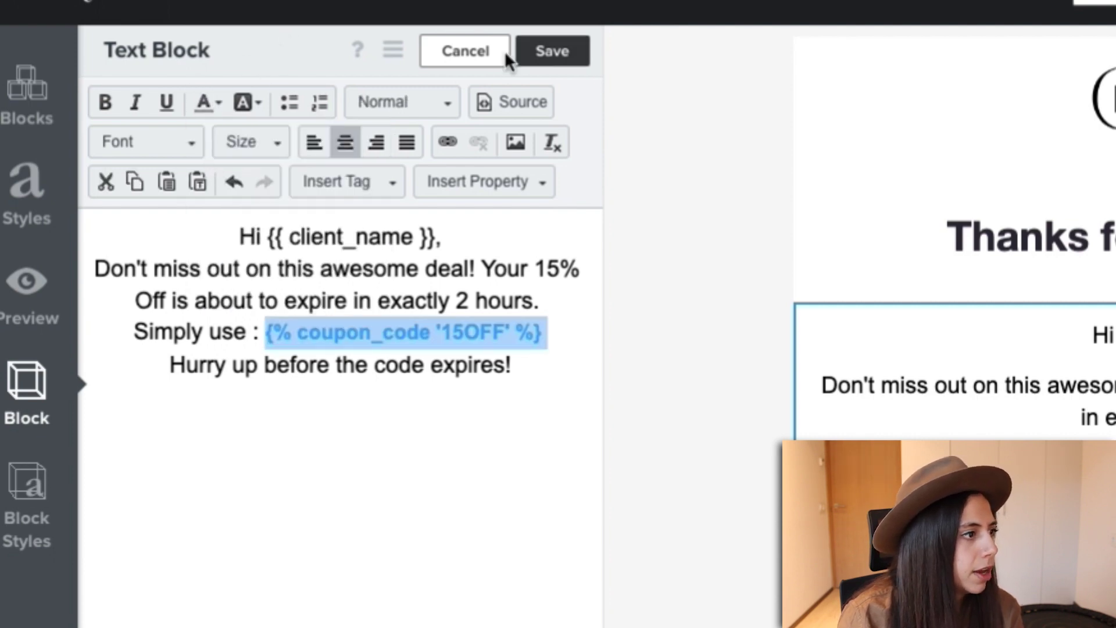
{"action": "left_click", "coordinate": [540, 53]}
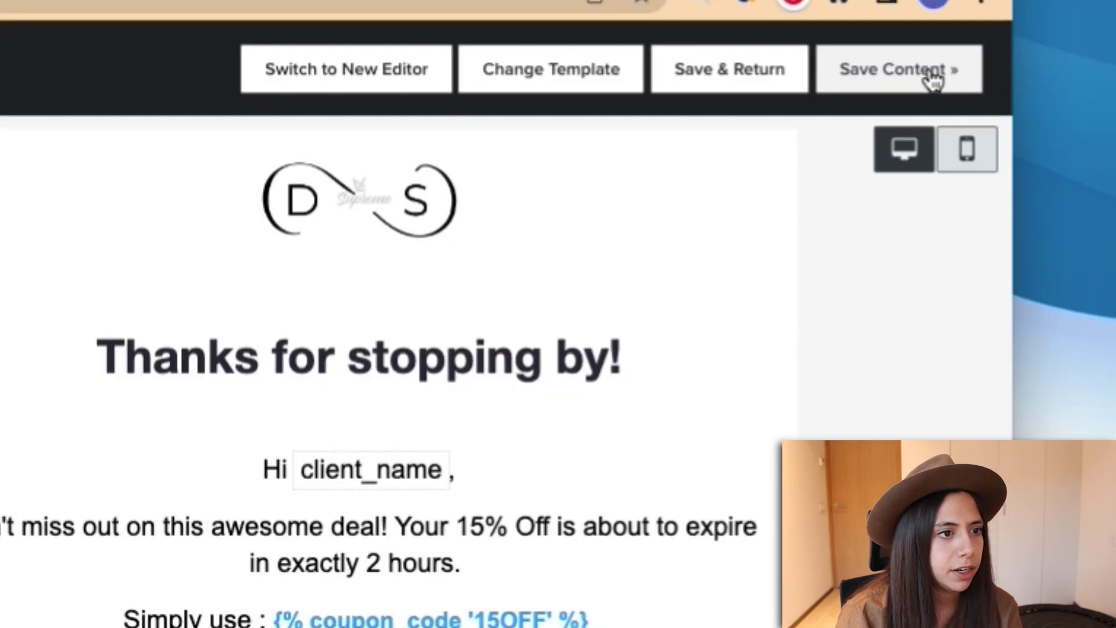
{"action": "left_click", "coordinate": [935, 79]}
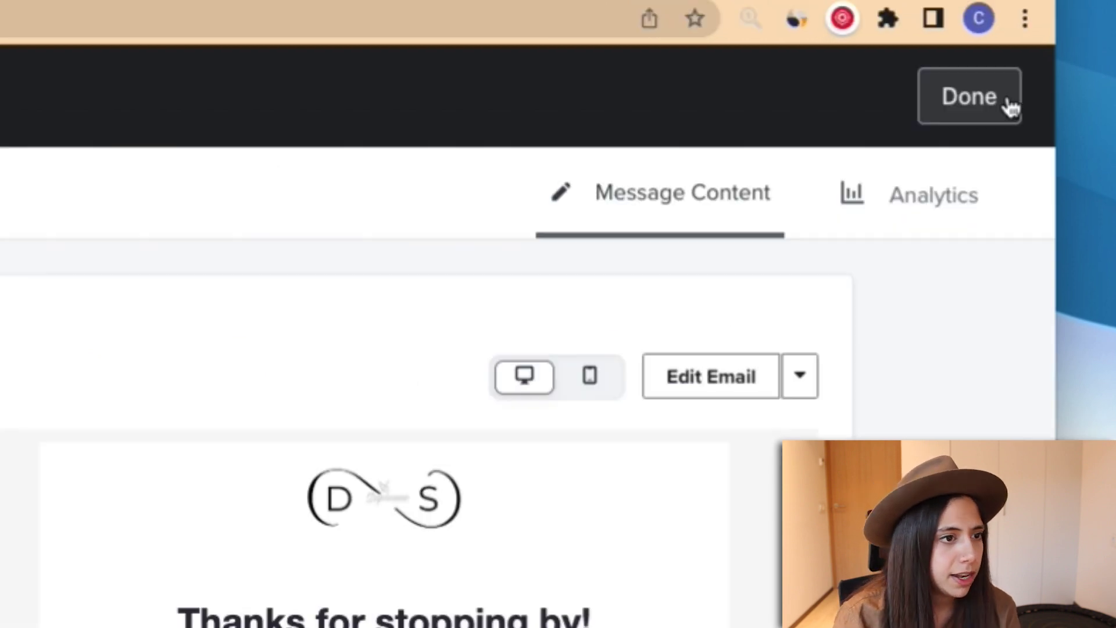
{"action": "left_click", "coordinate": [933, 95]}
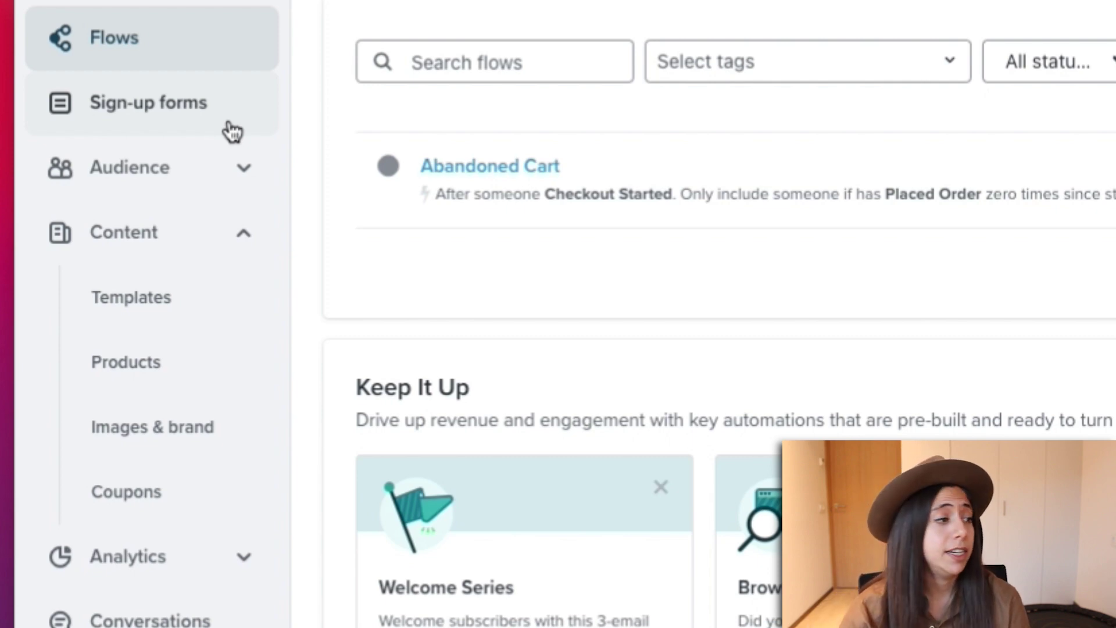
- Start a new Shopify coupon in the Coupons section with 15OFF as both its name and prefix
{"action": "left_click", "coordinate": [224, 228]}
{"action": "left_click", "coordinate": [227, 231]}
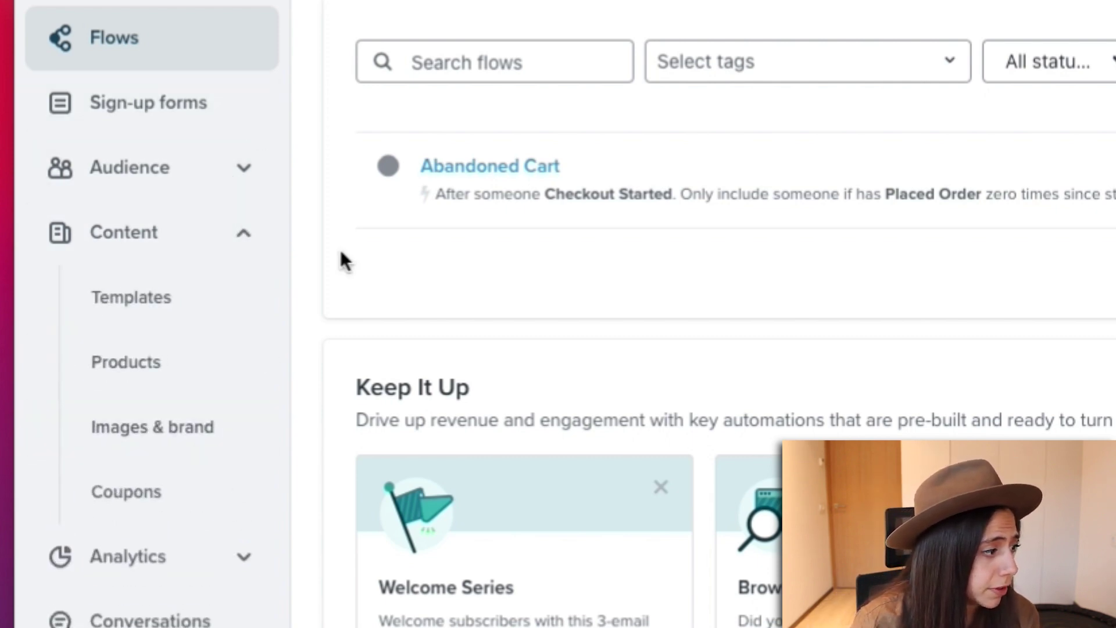
{"action": "left_click", "coordinate": [164, 505]}
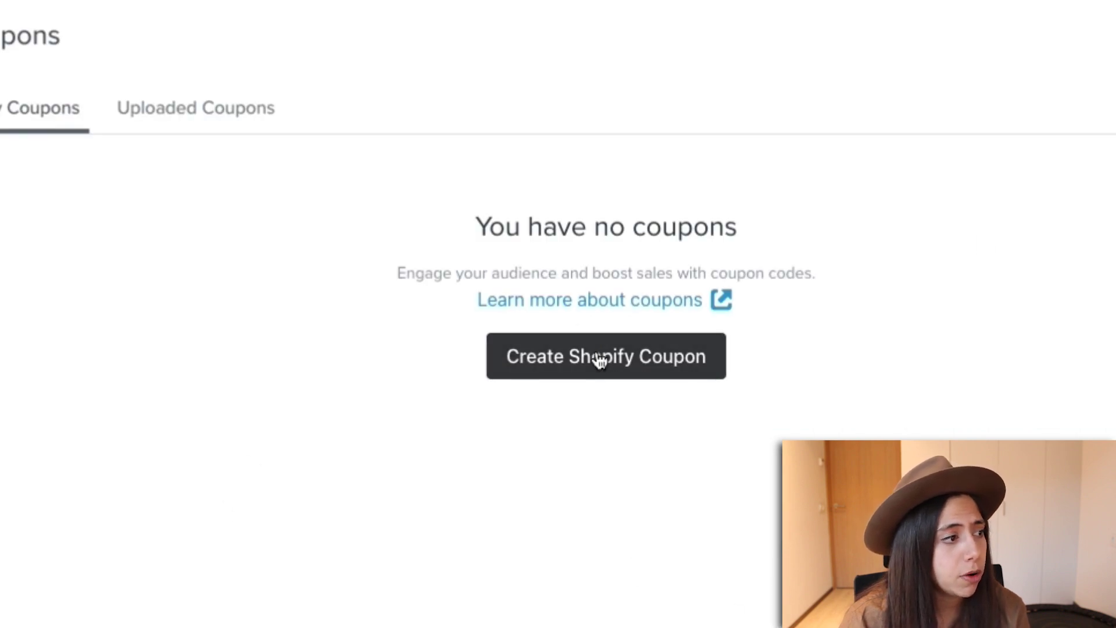
{"action": "left_click", "coordinate": [610, 357]}
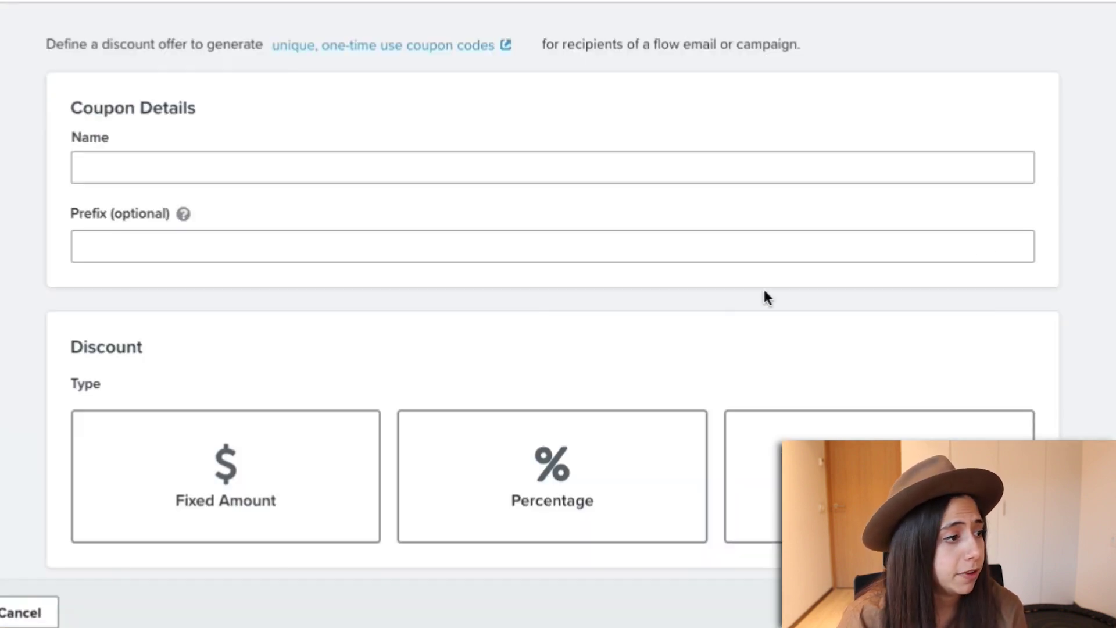
{"action": "left_click", "coordinate": [231, 171]}
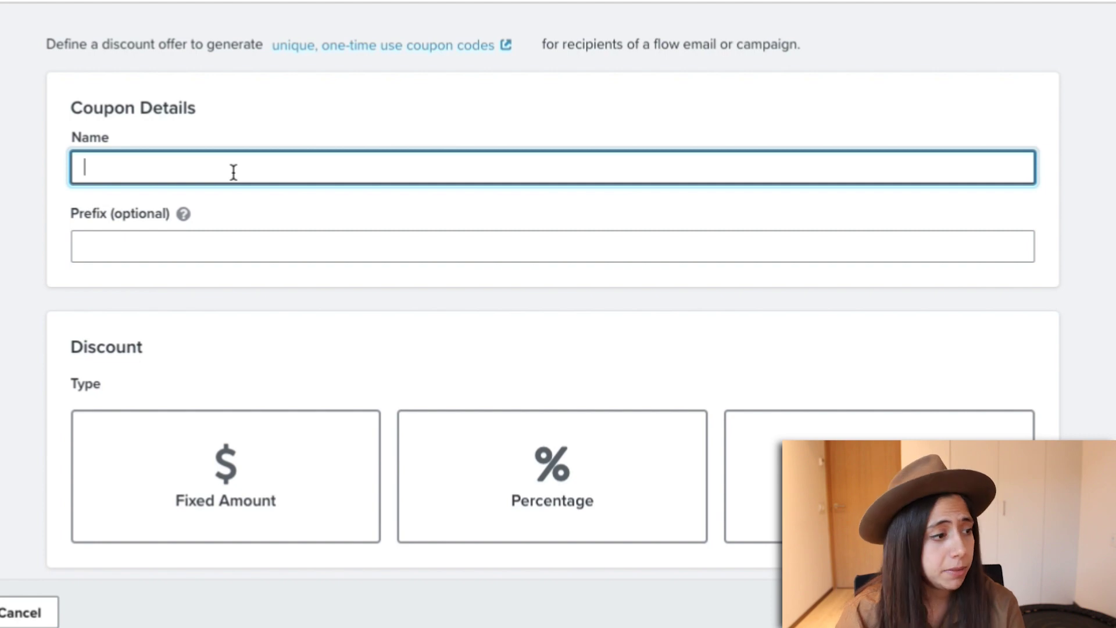
{"action": "type", "text": "15"}
{"action": "left_click", "coordinate": [84, 246]}
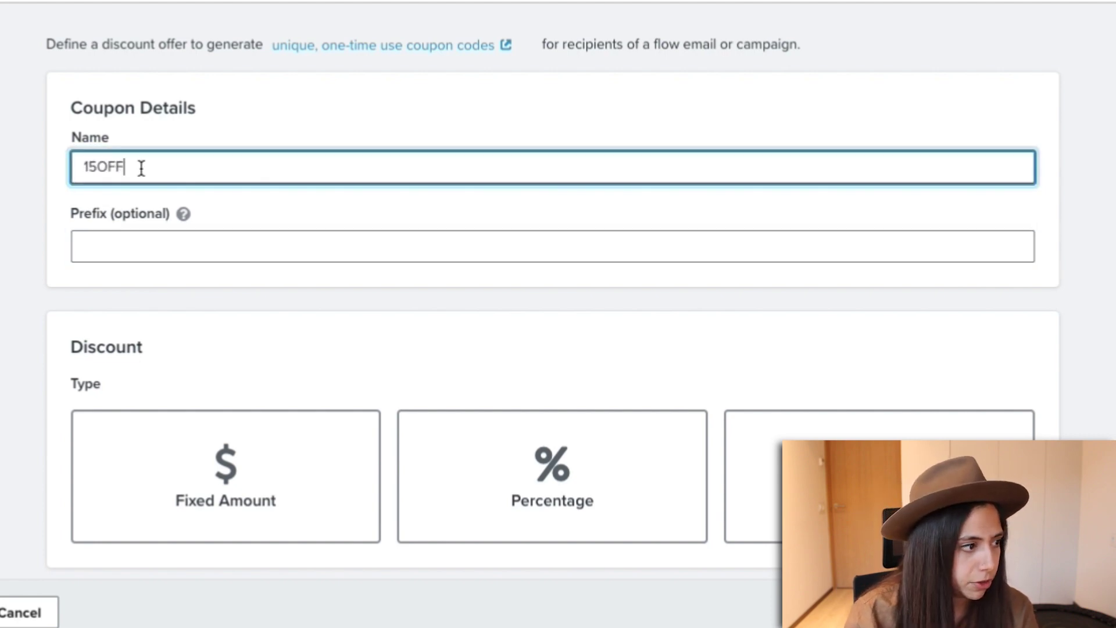
{"action": "double_click", "coordinate": [139, 166]}
{"action": "key", "text": "ctrl+c"}
{"action": "left_click", "coordinate": [176, 248]}
{"action": "key", "text": "ctrl+v"}
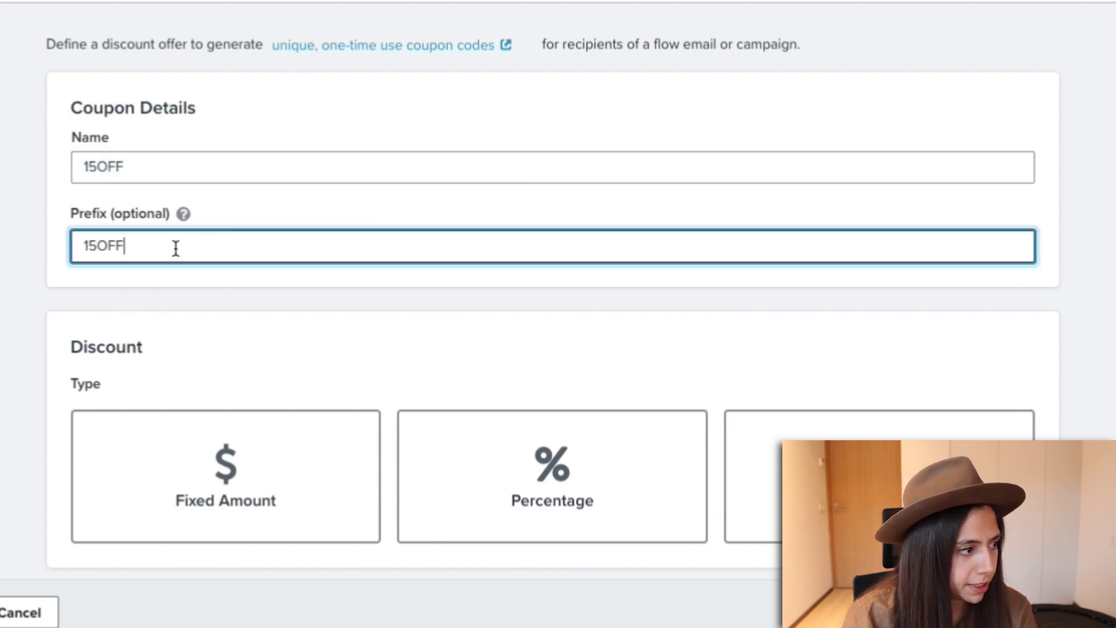
- Set the coupon's discount type to Percentage and fill in the percent off value
{"action": "scroll", "coordinate": [465, 332], "scroll_direction": "down", "scroll_amount": 3}
{"action": "left_click", "coordinate": [518, 312]}
{"action": "scroll", "coordinate": [473, 465], "scroll_direction": "down", "scroll_amount": 3}
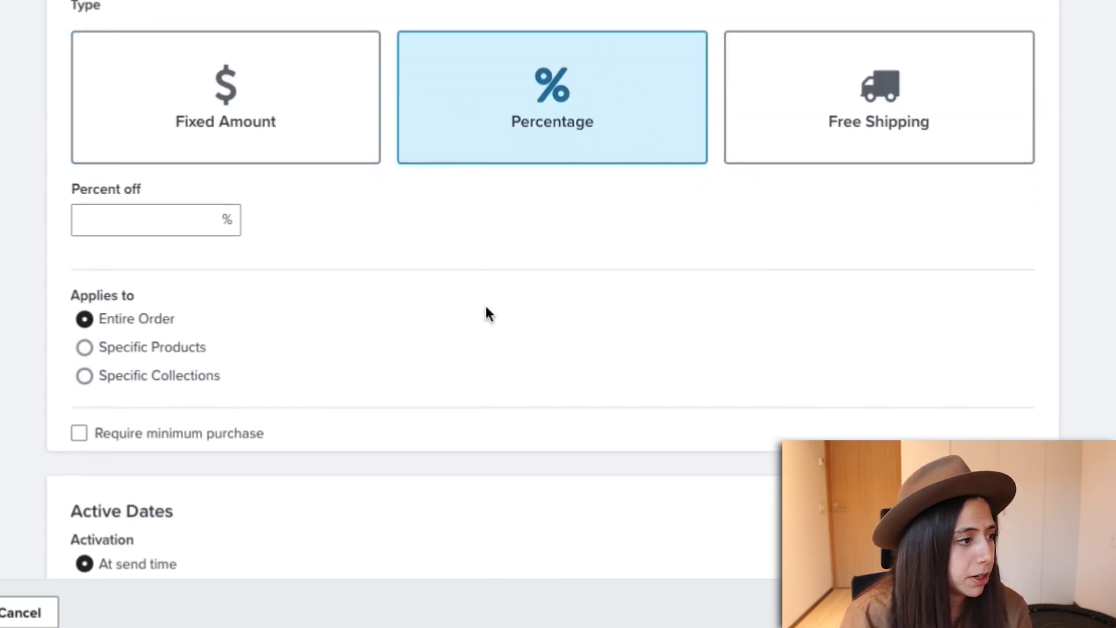
{"action": "left_click", "coordinate": [162, 219]}
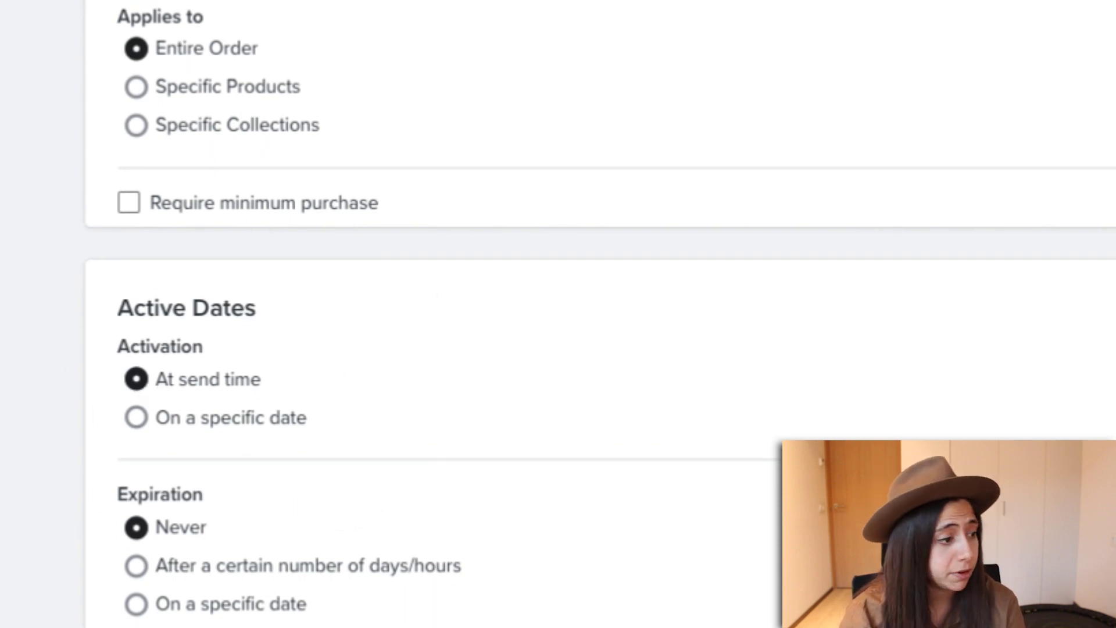
- Set the coupon to expire after a certain number of days/hours, with a value of 1 day
{"action": "left_click", "coordinate": [138, 569]}
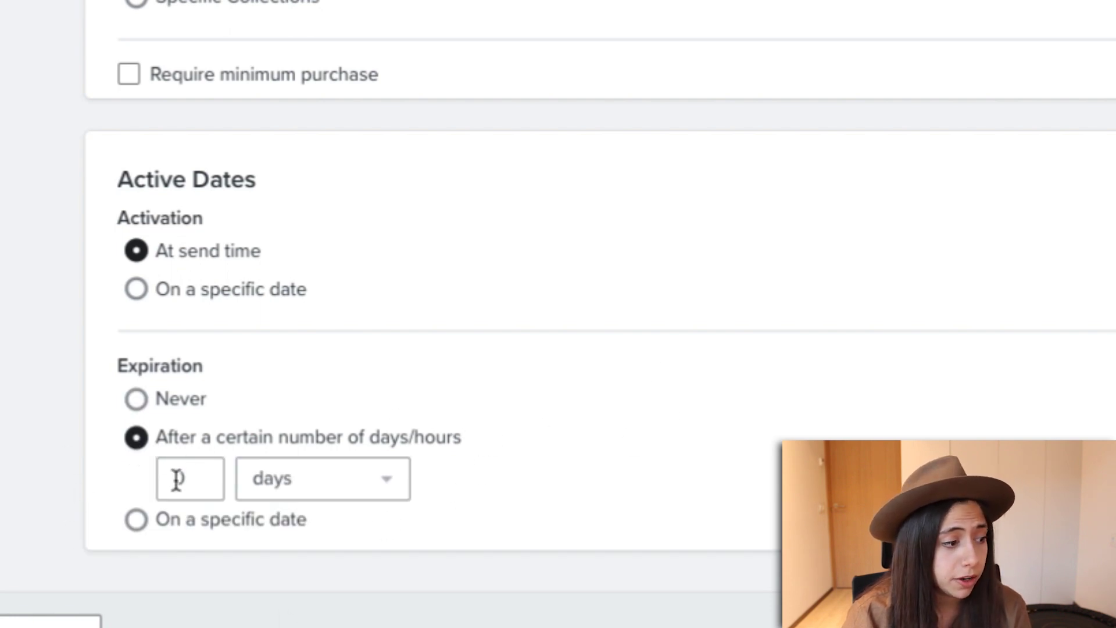
{"action": "left_click", "coordinate": [197, 480]}
{"action": "left_click_drag", "start_coordinate": [196, 480], "coordinate": [159, 480]}
{"action": "type", "text": "1"}
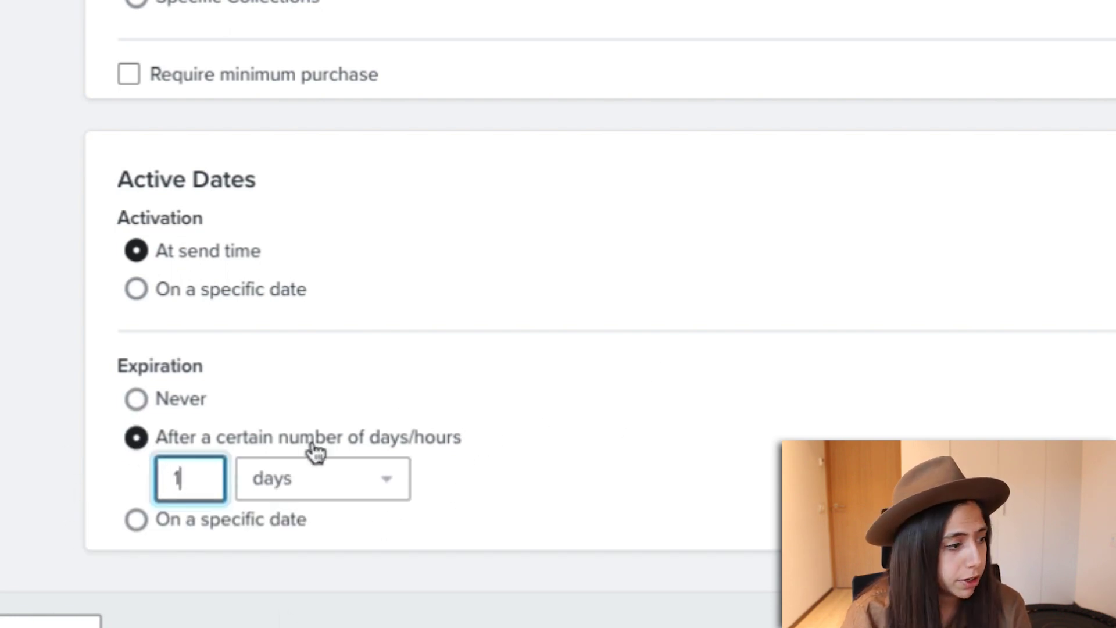